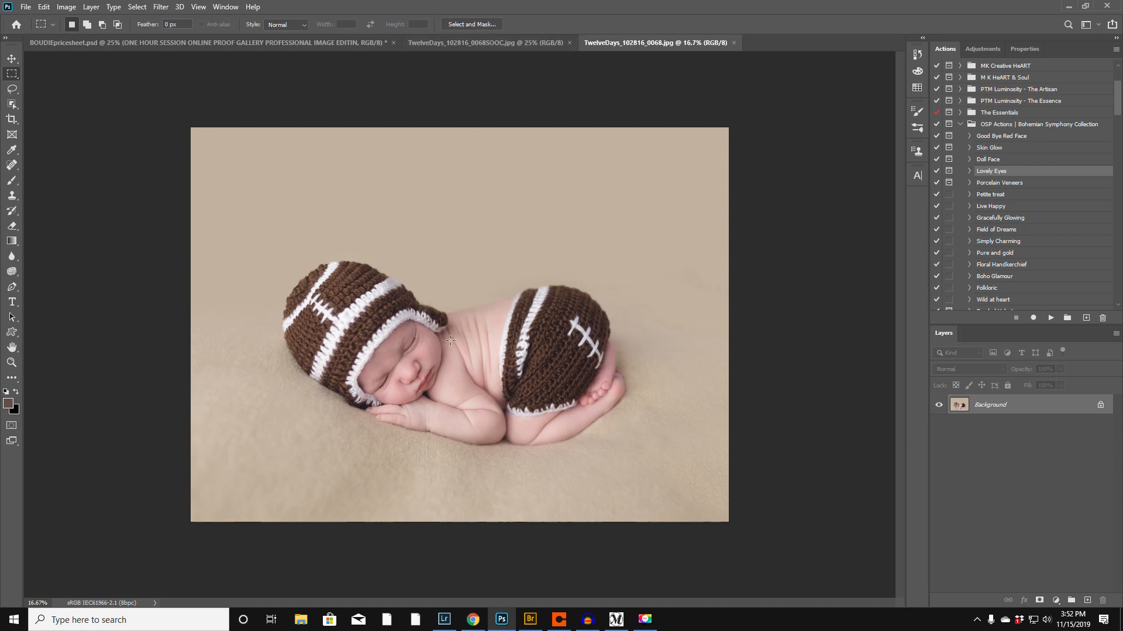
Step: Compare the original TwelveDays_102816_0068SOOC.jpg with the finished TwelveDays_102816_0068.jpg, ending on the original
click(469, 42)
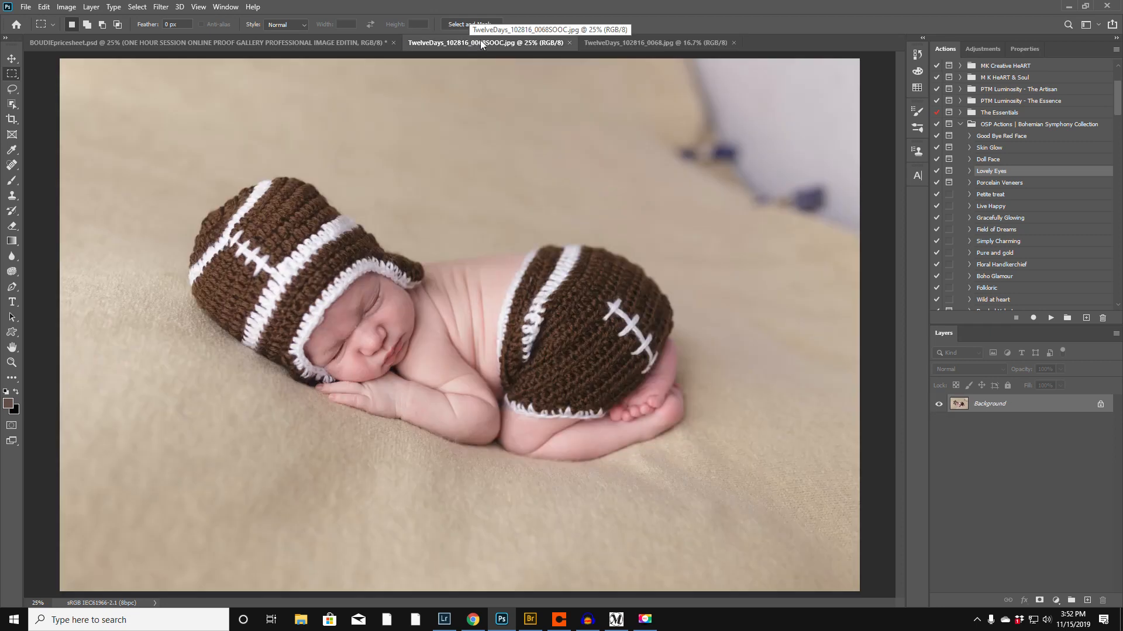
click(676, 44)
mouse_move(657, 42)
mouse_down()
mouse_move(937, 168)
mouse_move(769, 94)
mouse_move(790, 96)
mouse_move(798, 69)
mouse_move(777, 61)
mouse_move(844, 79)
mouse_move(802, 62)
mouse_move(851, 51)
mouse_move(751, 46)
mouse_move(714, 59)
mouse_move(778, 41)
mouse_move(646, 37)
mouse_up()
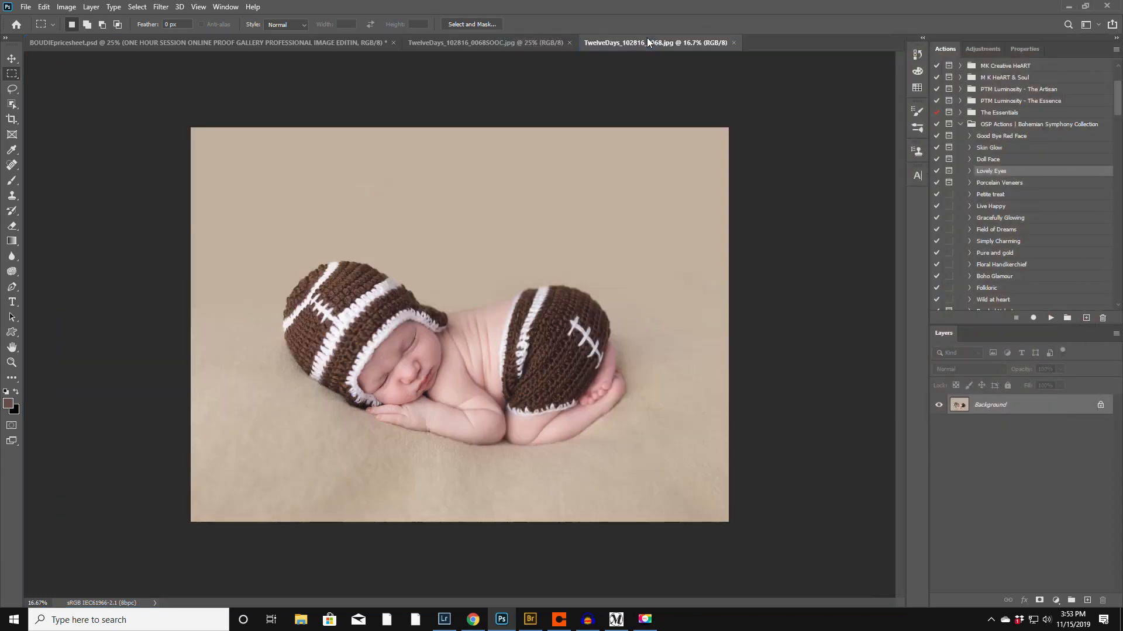
click(510, 42)
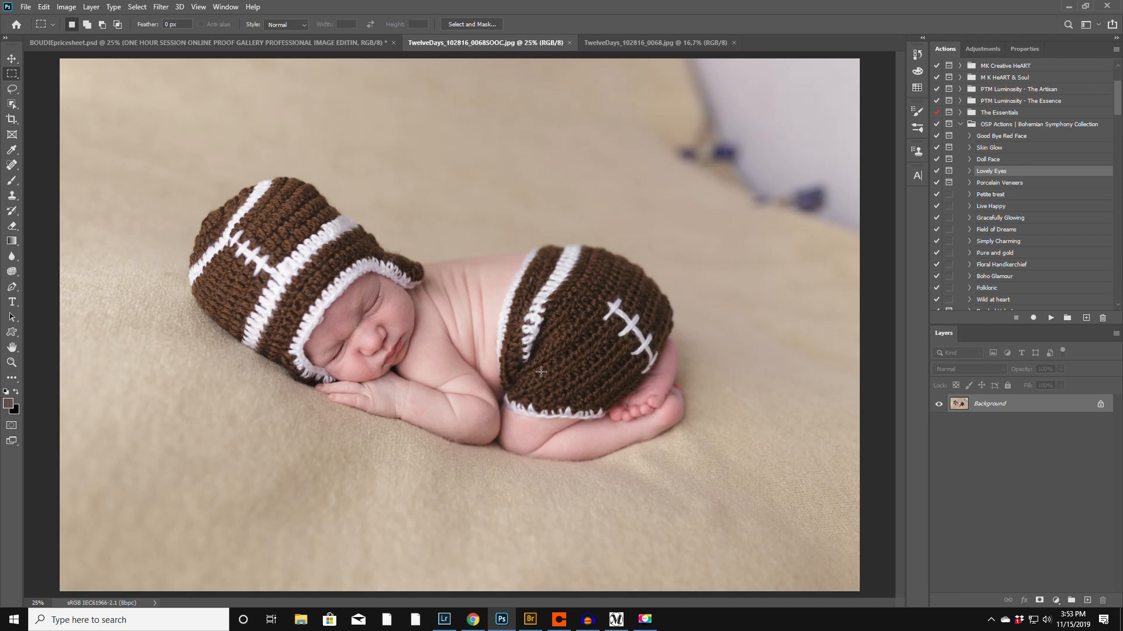
click(658, 42)
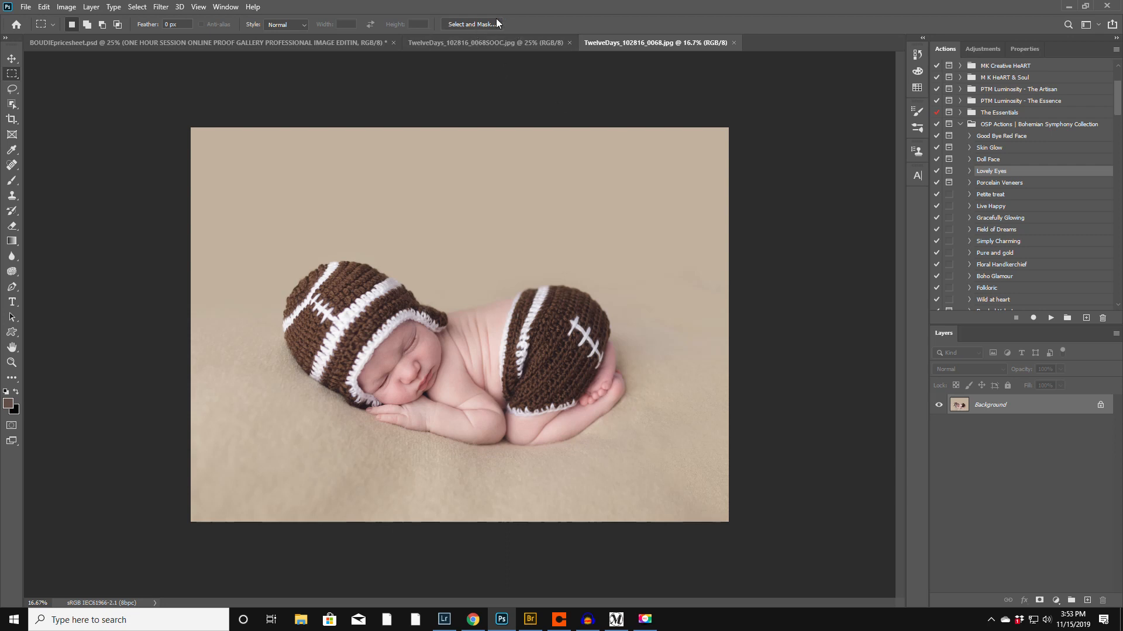
click(489, 41)
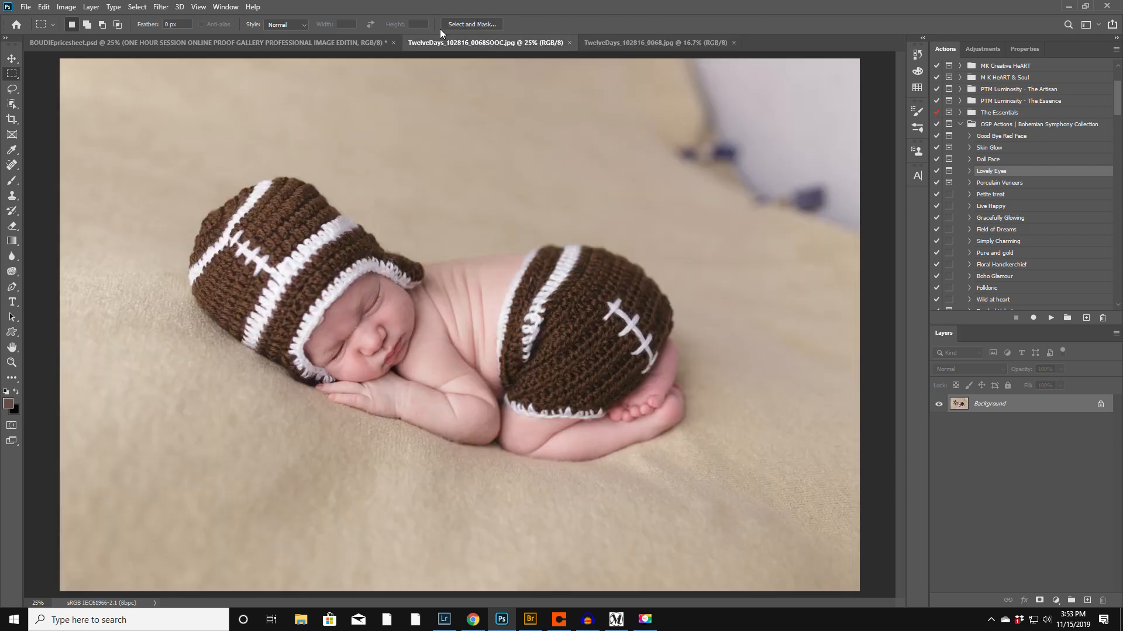
Step: Lasso the white corner with the blue tassels, replace it using a Content-Aware fill at 100% opacity, and deselect
click(12, 89)
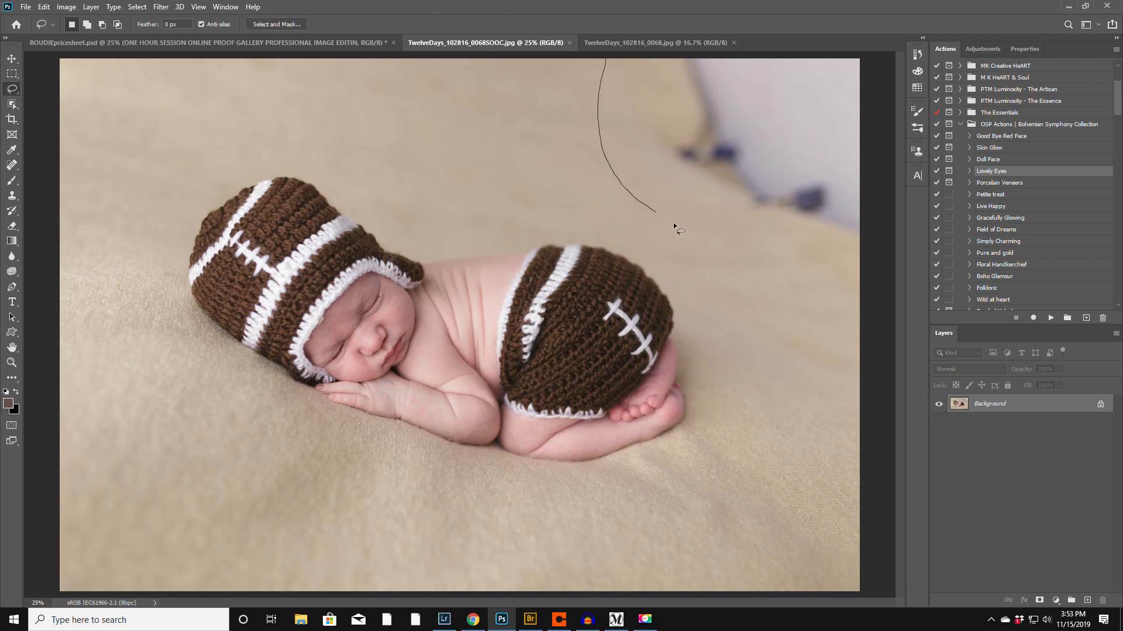
mouse_move(882, 222)
mouse_down()
mouse_move(893, 58)
mouse_move(633, 51)
mouse_up()
key(shift+BackSpace)
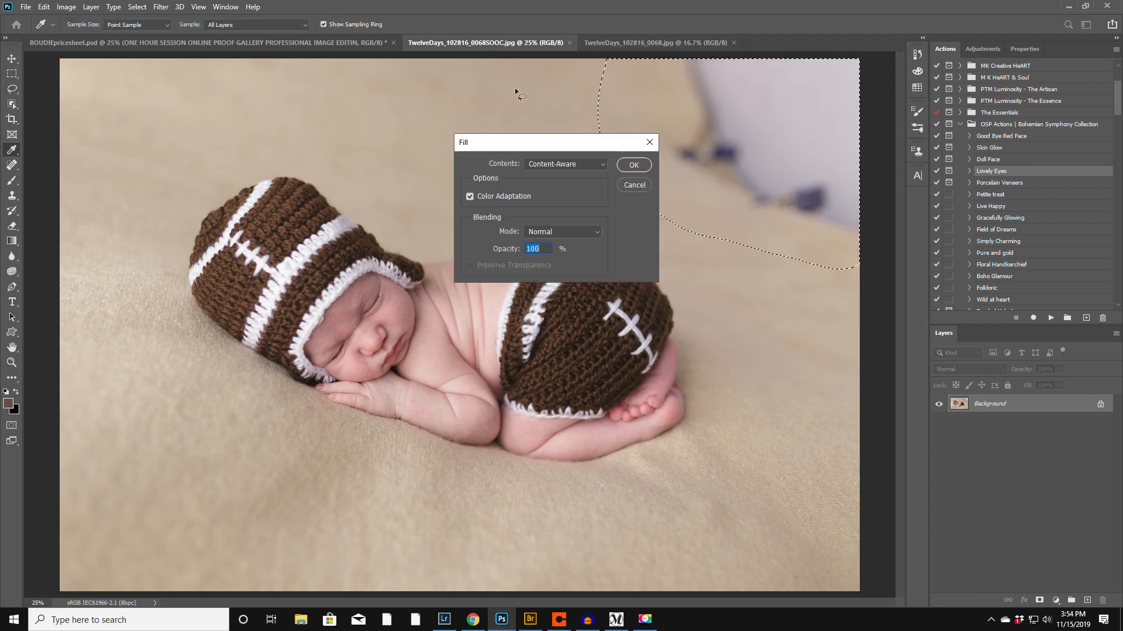
click(633, 165)
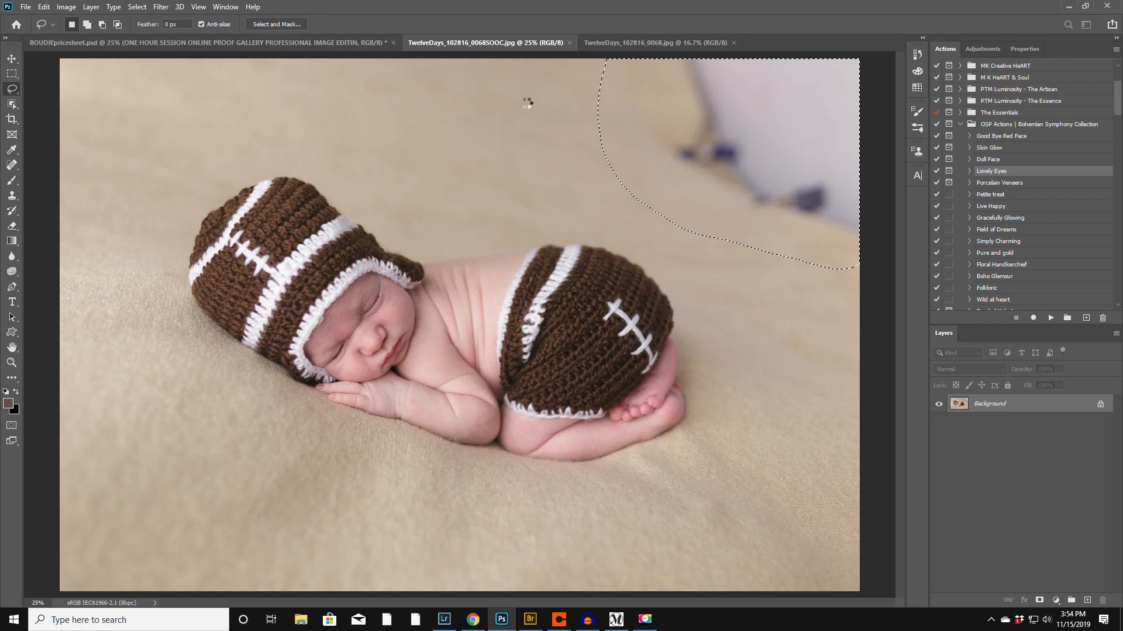
key(ctrl+d)
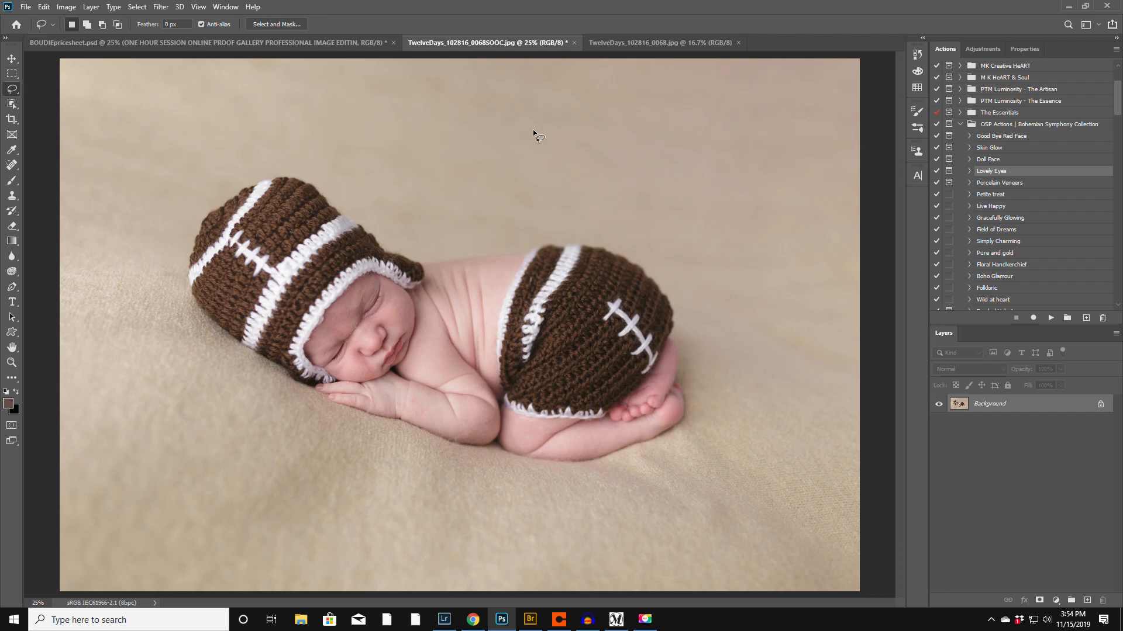
Step: Duplicate the Background layer and lay out a Perspective Warp plane enclosing the whole baby and some surrounding blanket
key(ctrl+j)
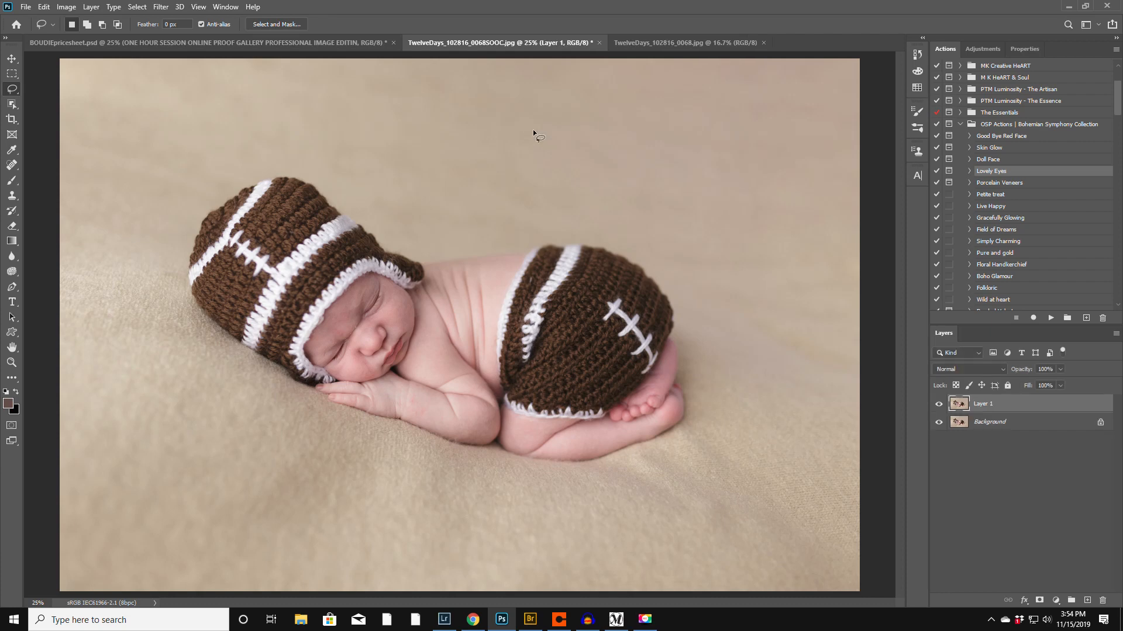
click(44, 7)
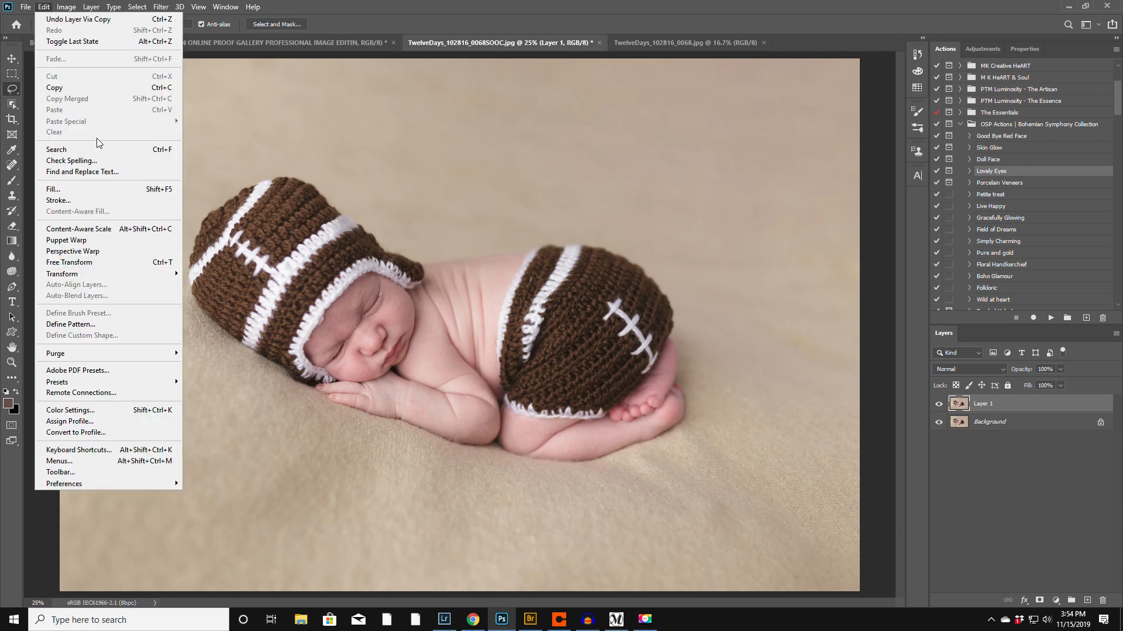
click(96, 251)
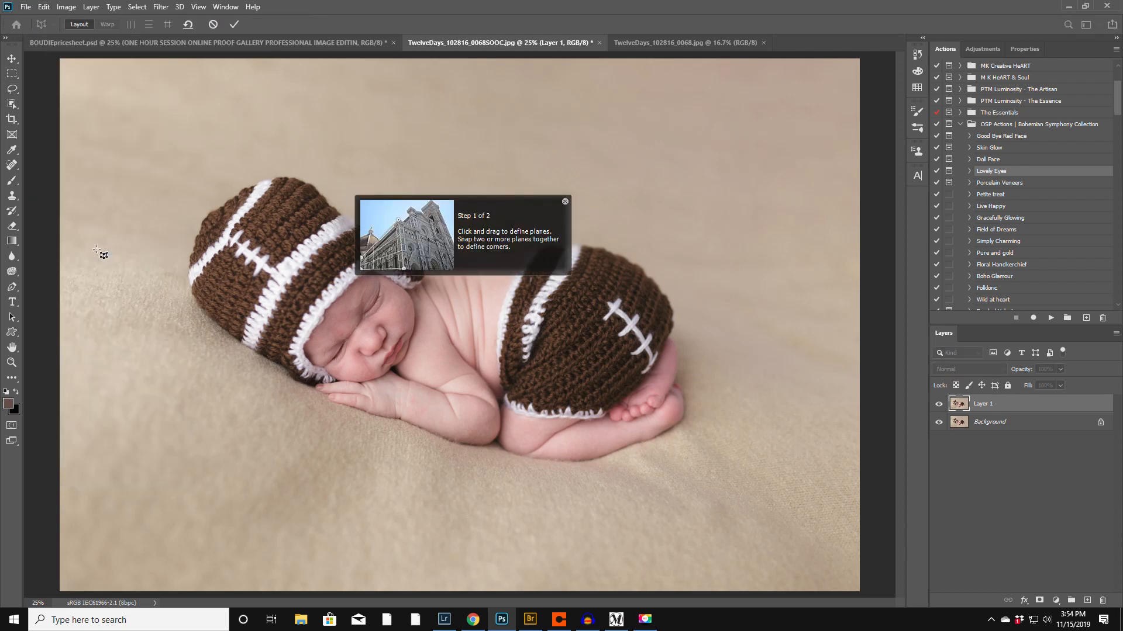
click(565, 201)
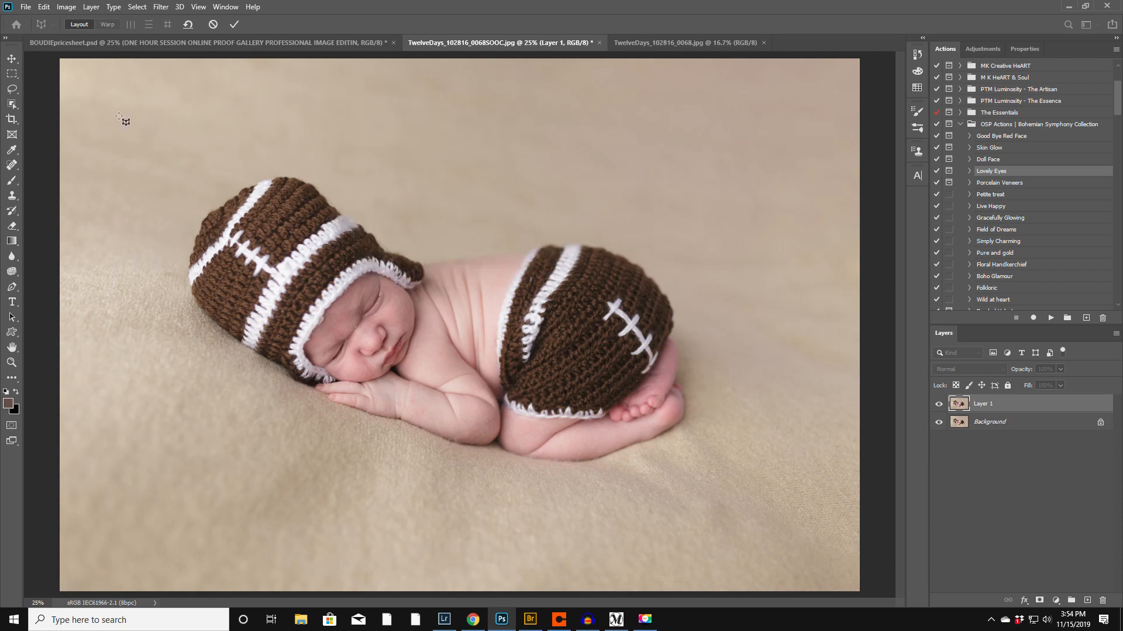
drag(121, 116, 774, 547)
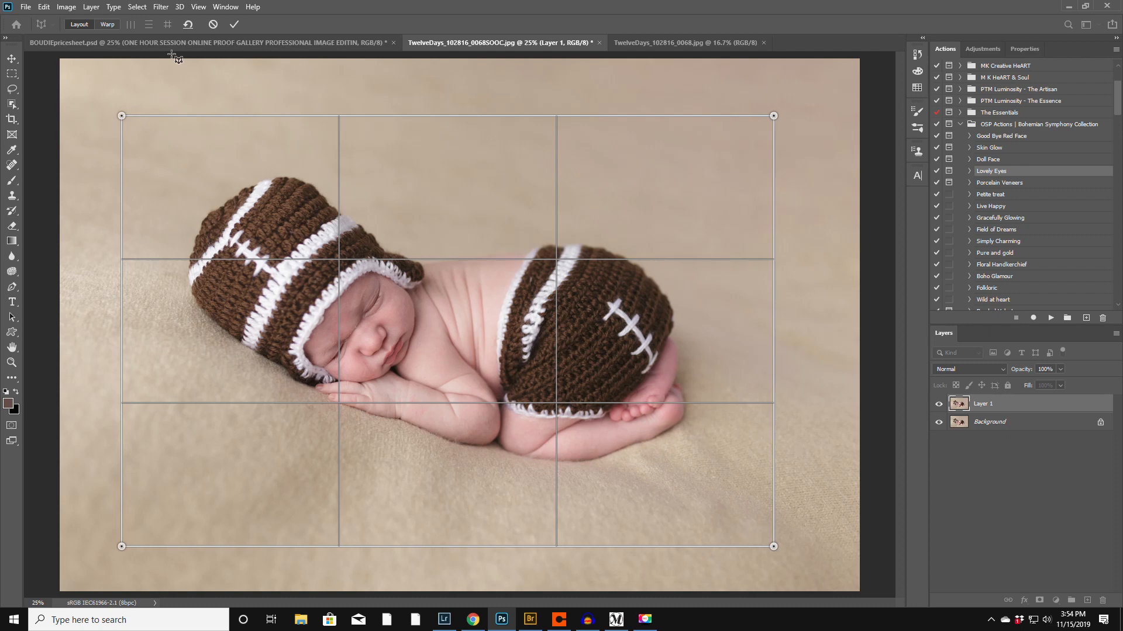
Step: Warp the plane by shifting its upper-left pin up and inward and its upper-right pin slightly outward, and commit the Perspective Warp
click(108, 26)
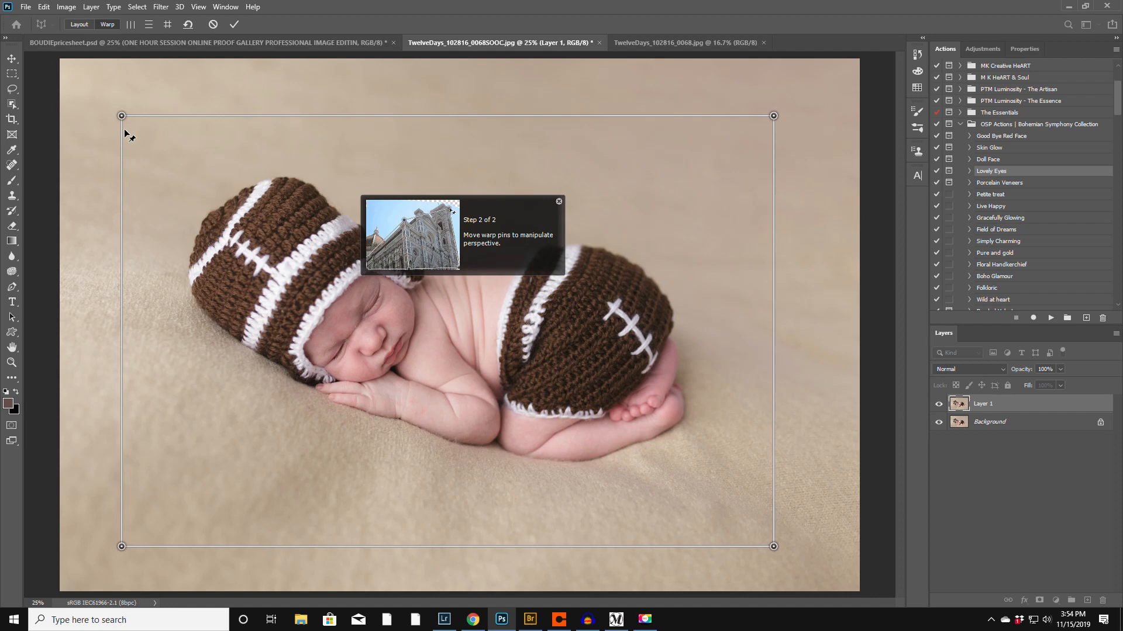
click(559, 201)
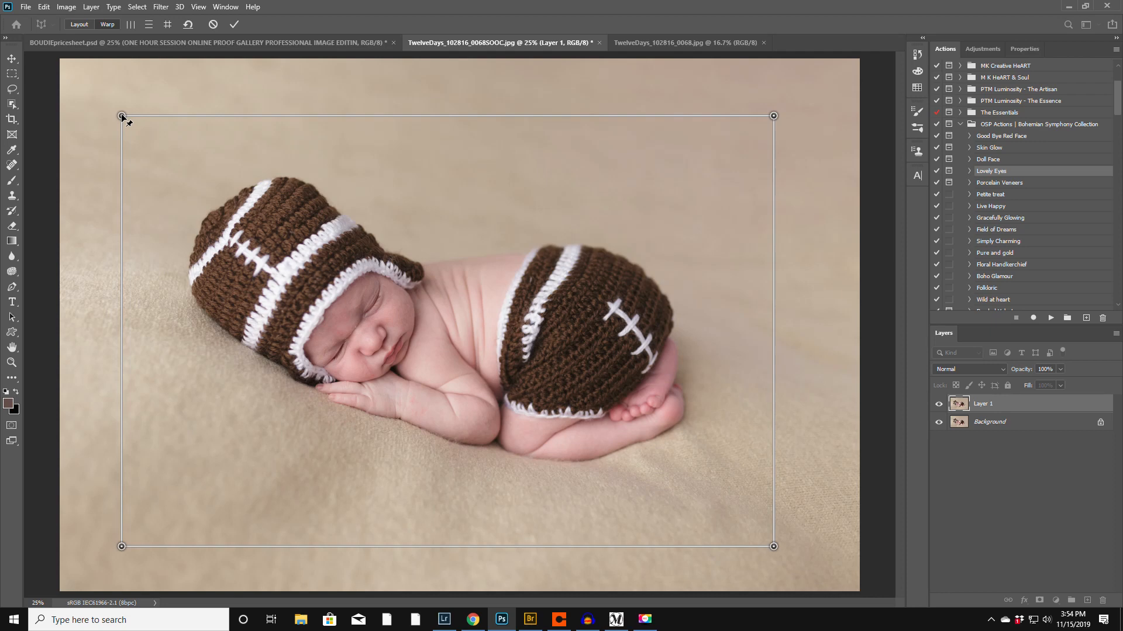
drag(122, 115, 153, 109)
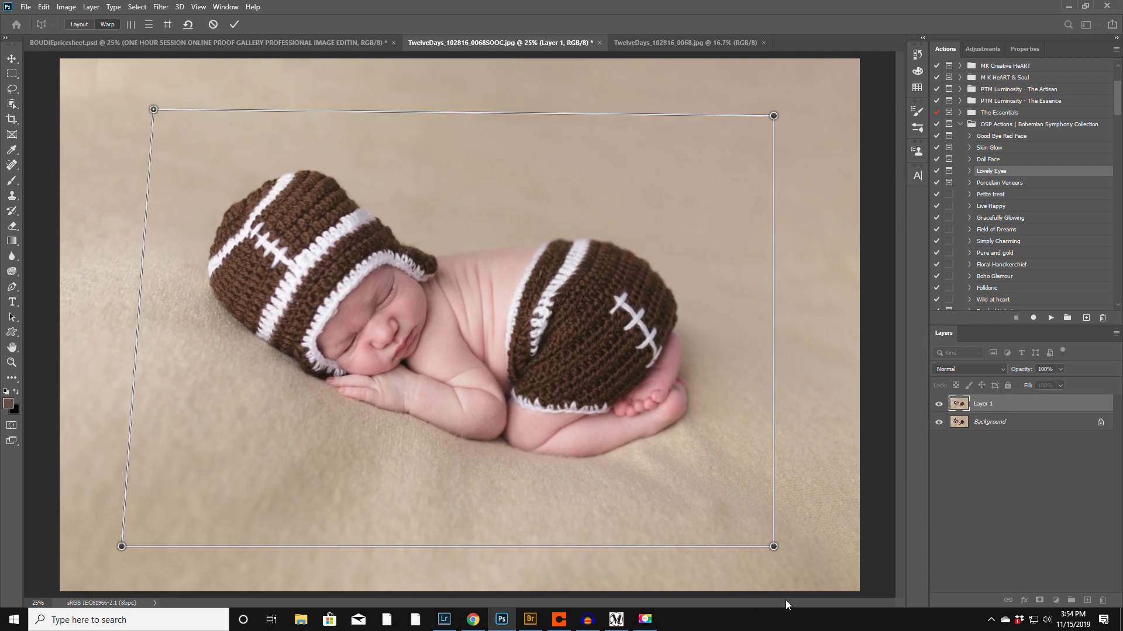
drag(774, 117, 807, 121)
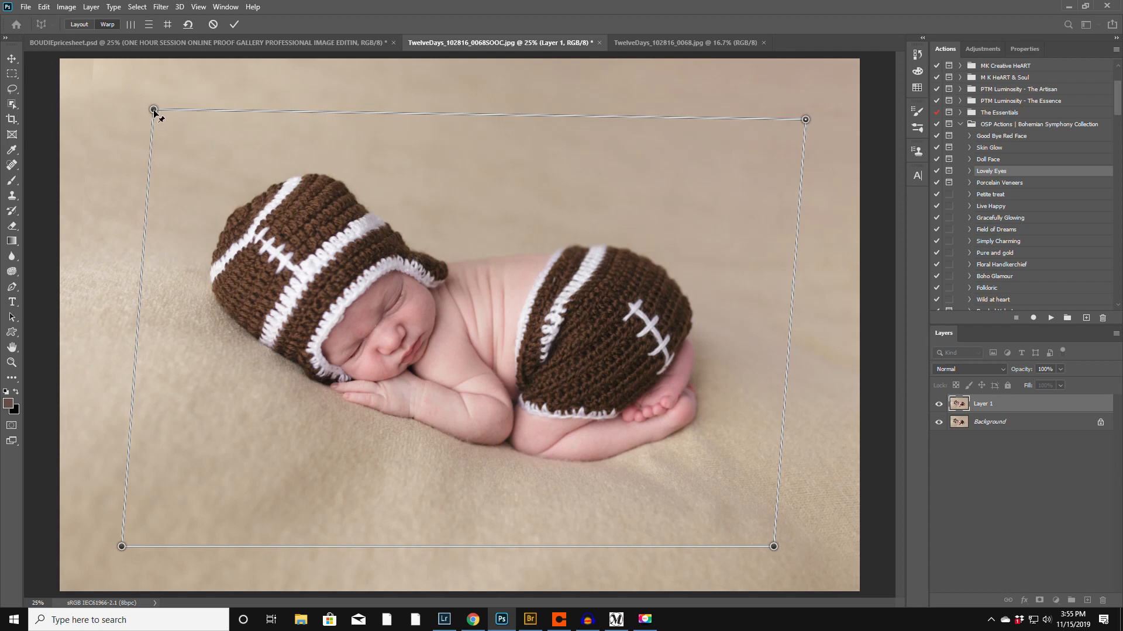
drag(154, 111, 168, 93)
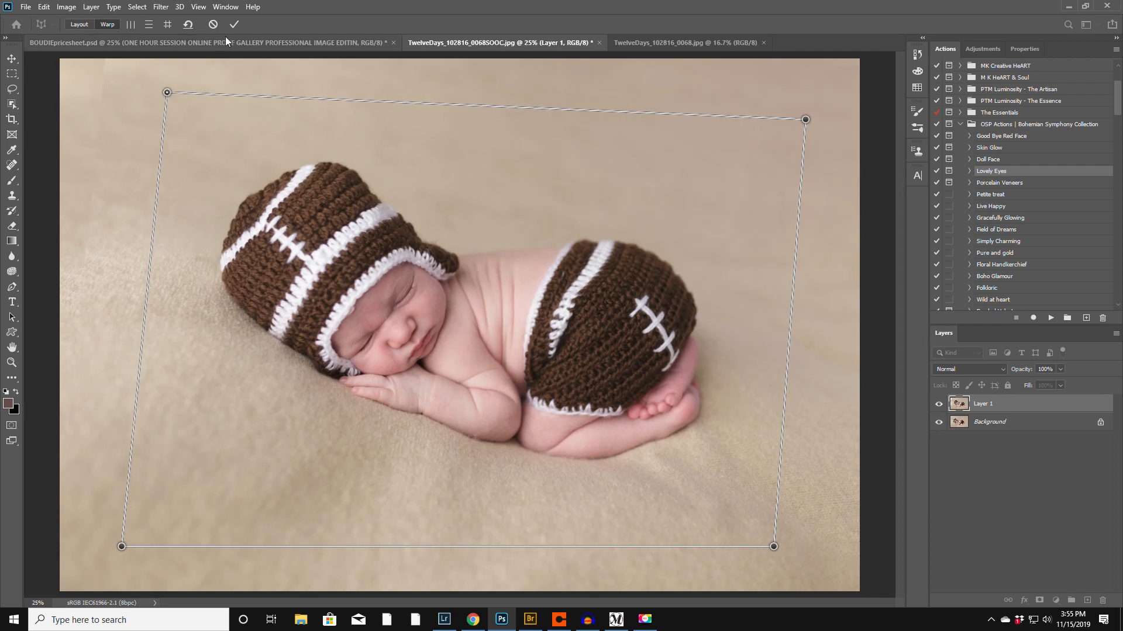
click(233, 23)
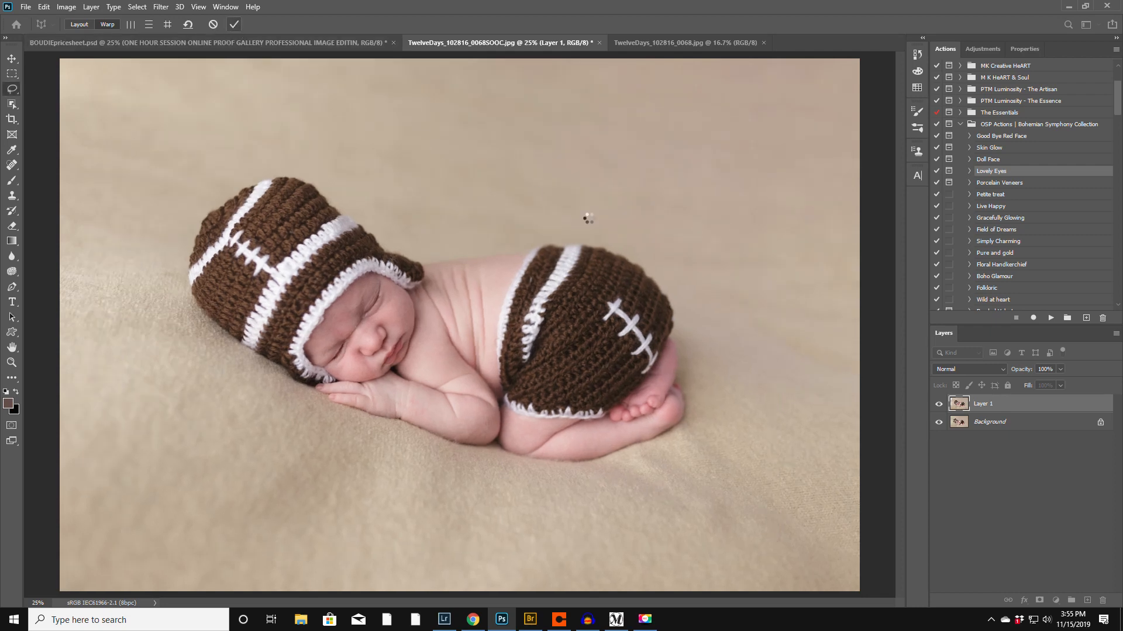
key(l)
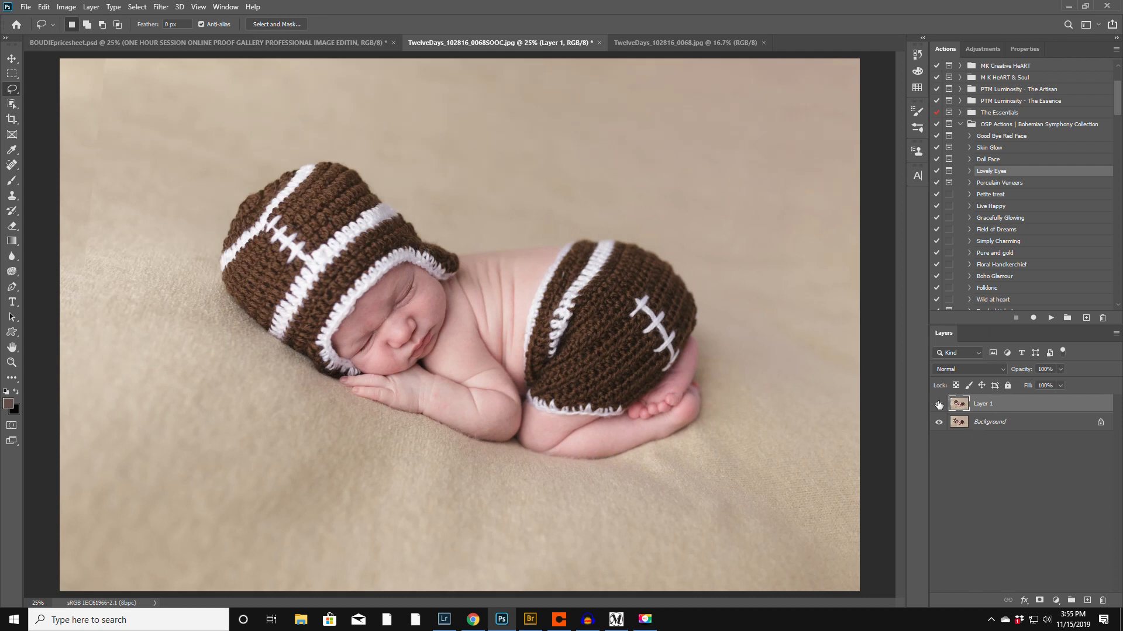
Step: Compare the image with the warped layer hidden and shown, and merge the visible layers
click(938, 404)
click(938, 404)
click(939, 404)
click(939, 404)
click(1116, 333)
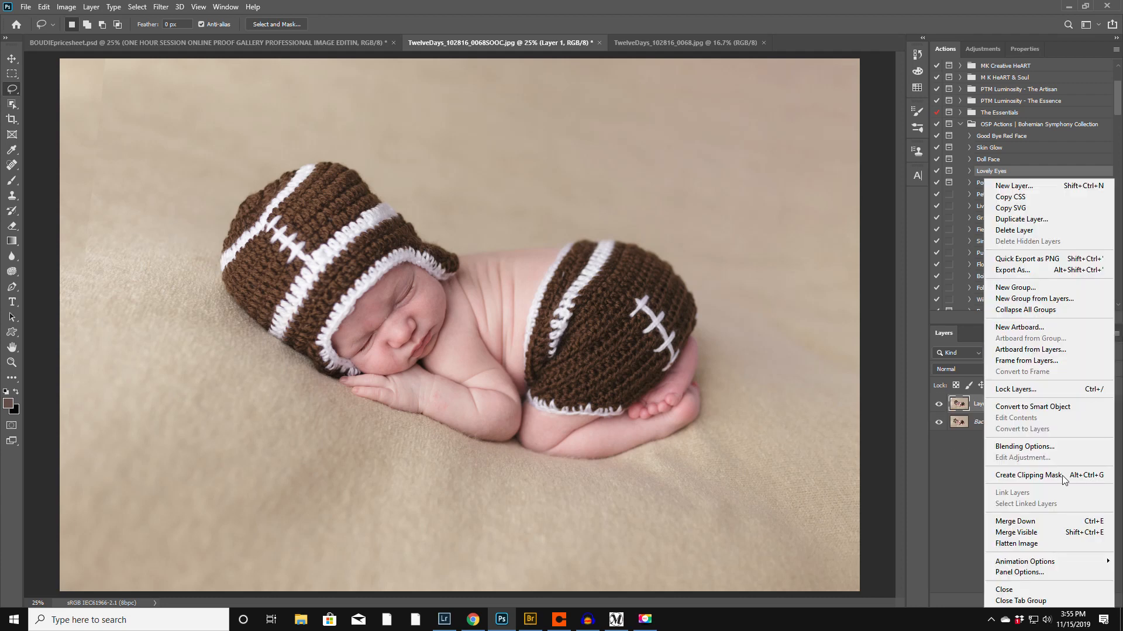
click(1048, 538)
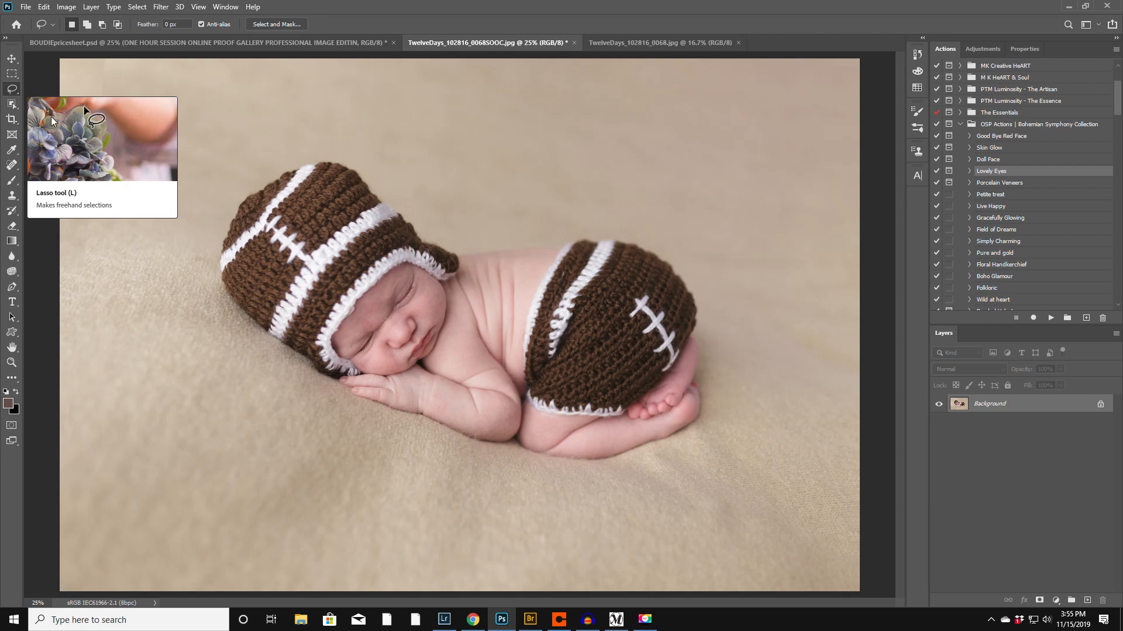
click(12, 119)
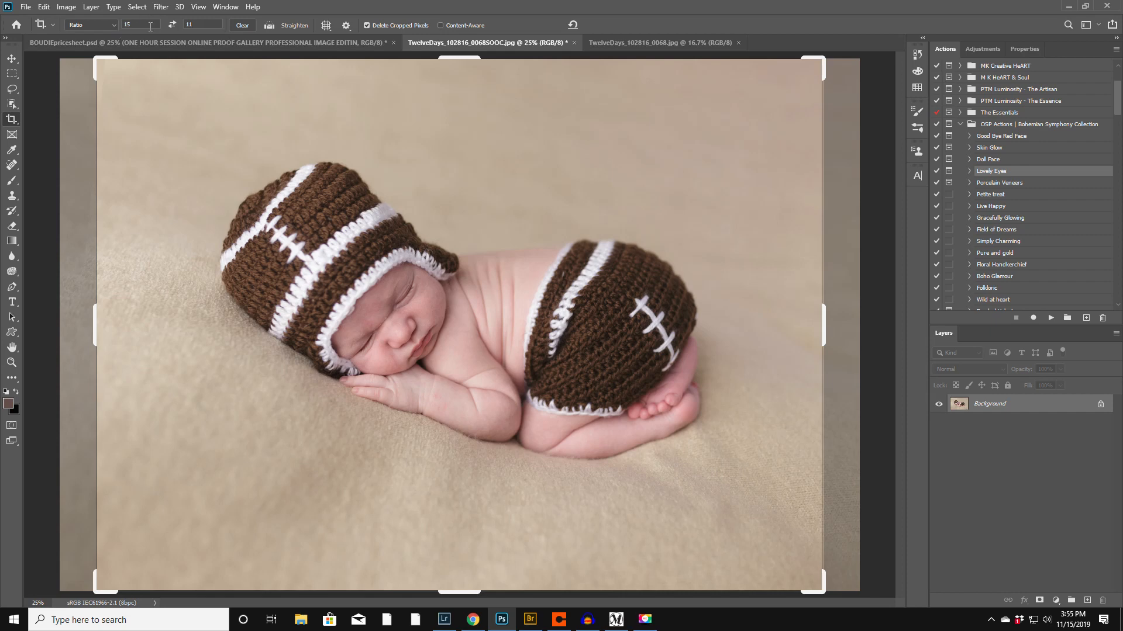
drag(448, 271, 427, 310)
drag(883, 275, 857, 199)
drag(577, 367, 585, 348)
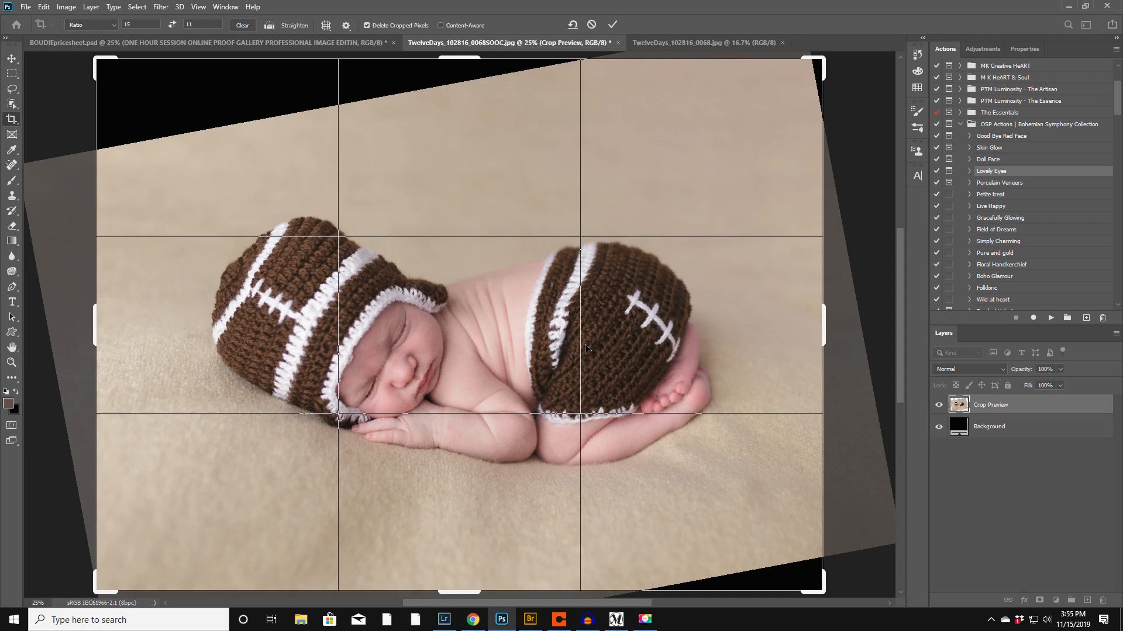
click(590, 25)
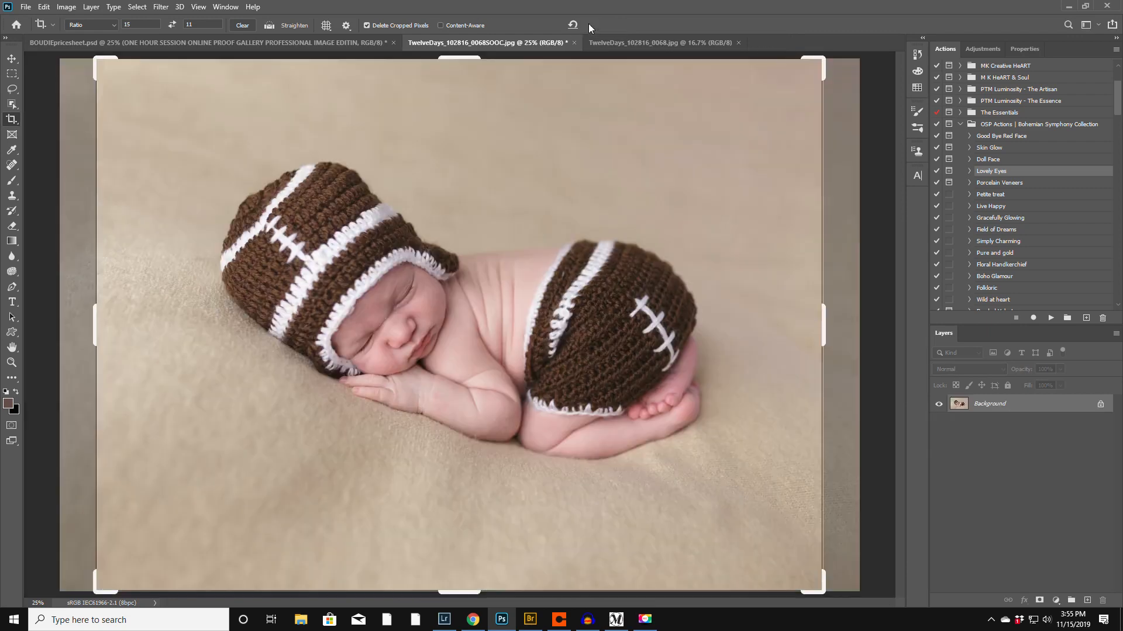
click(11, 166)
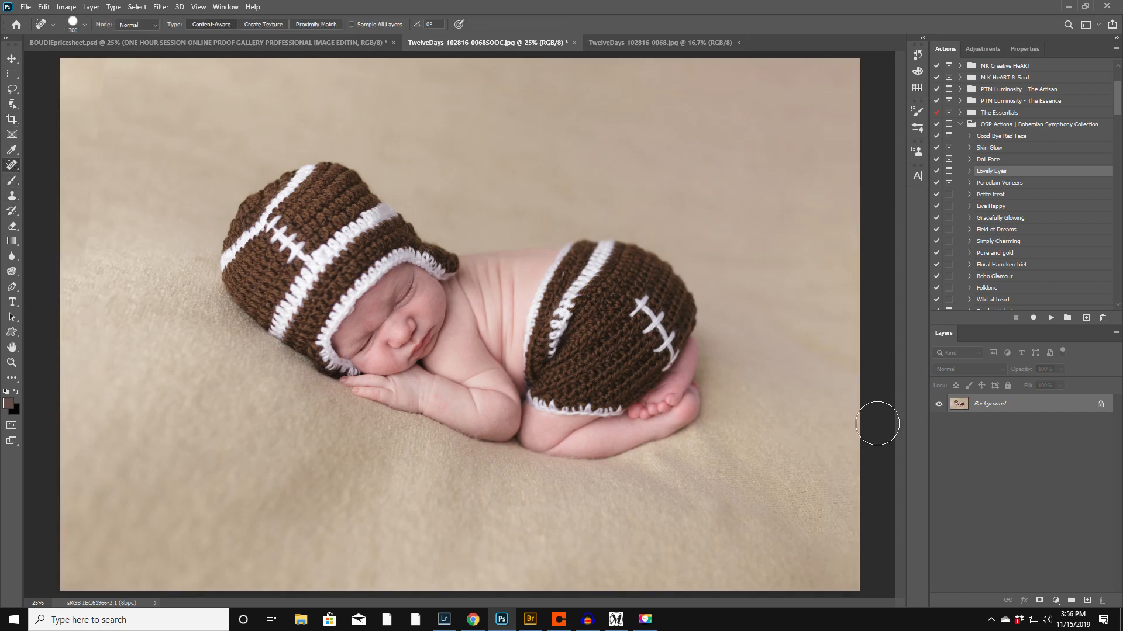
Step: Duplicate the Background layer and start a Puppet Warp, placing pins in the backdrop along the upper edge of the hat
key(ctrl+j)
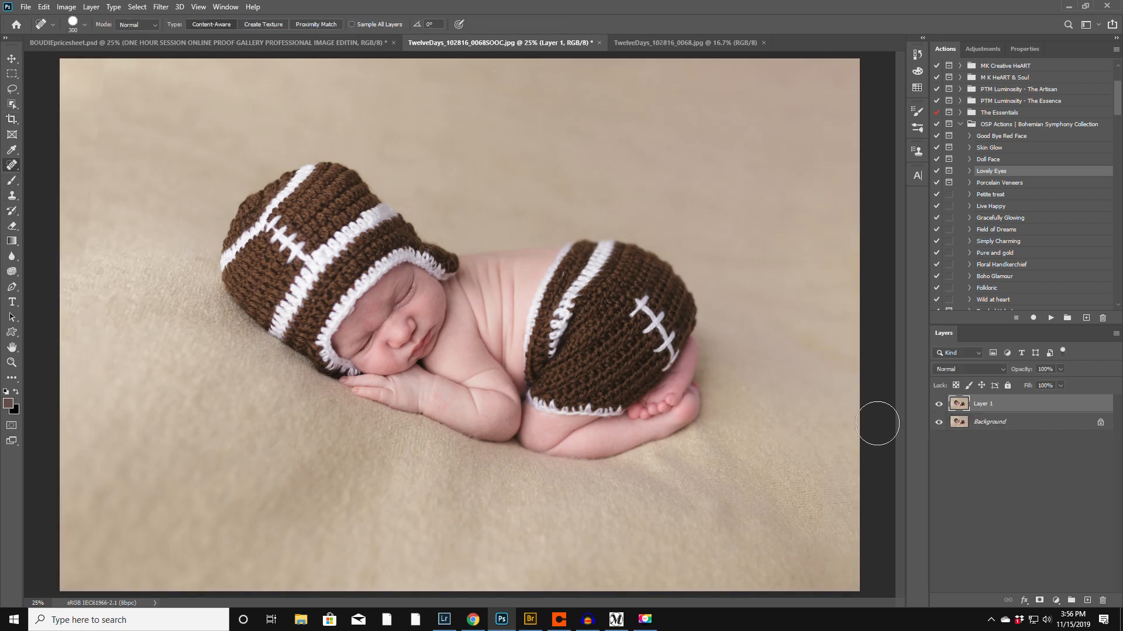
click(45, 7)
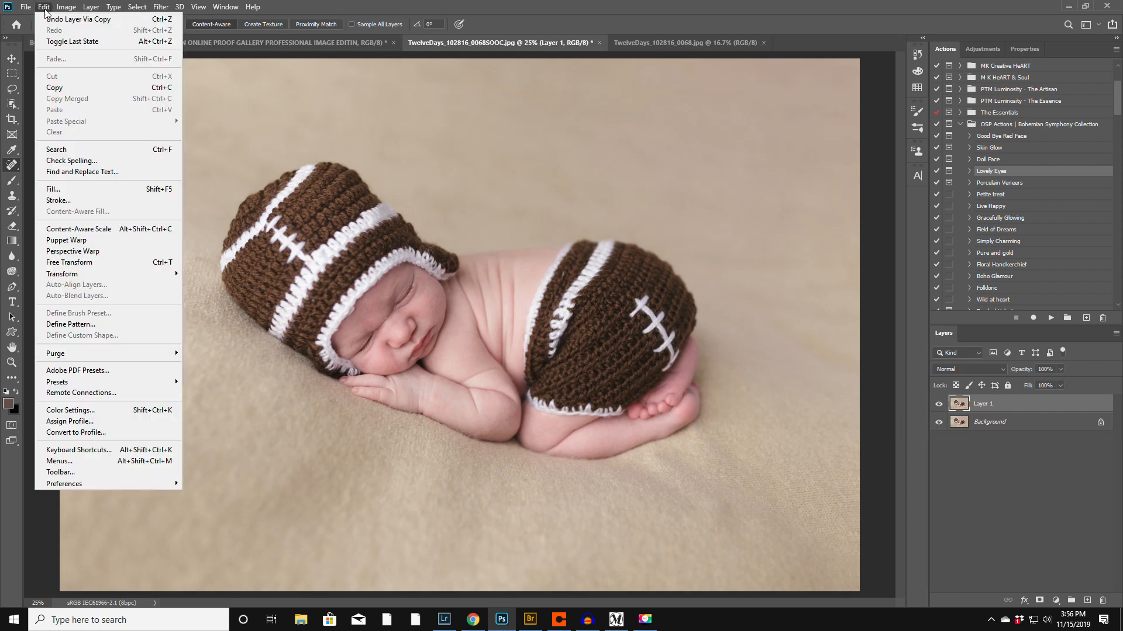
click(76, 240)
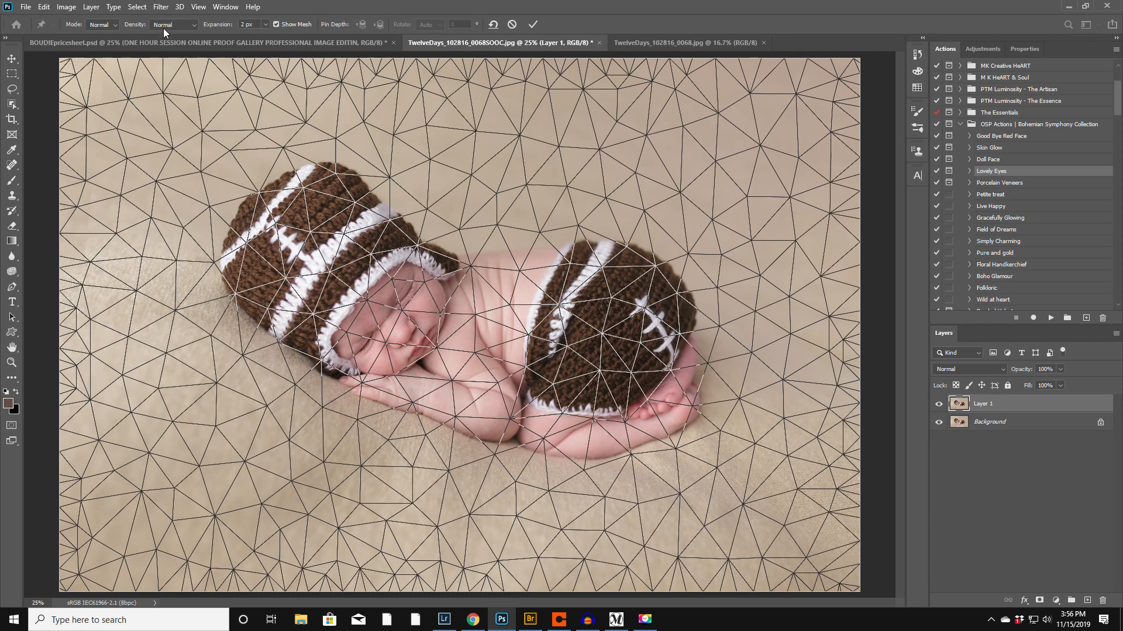
click(234, 177)
click(276, 148)
click(318, 142)
click(358, 155)
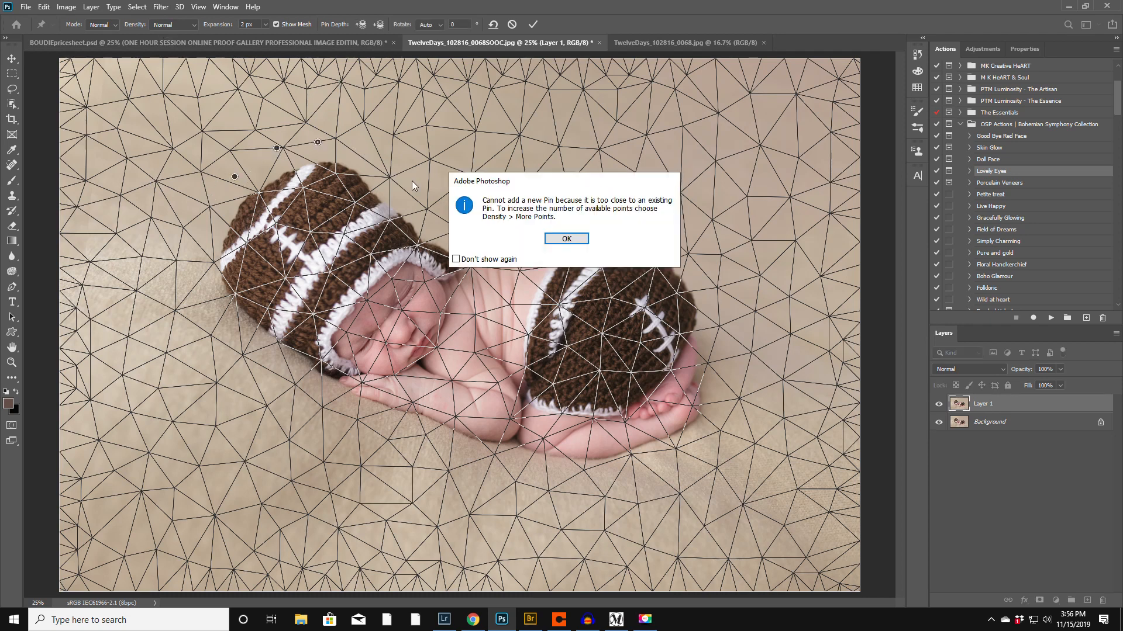
click(567, 240)
click(375, 162)
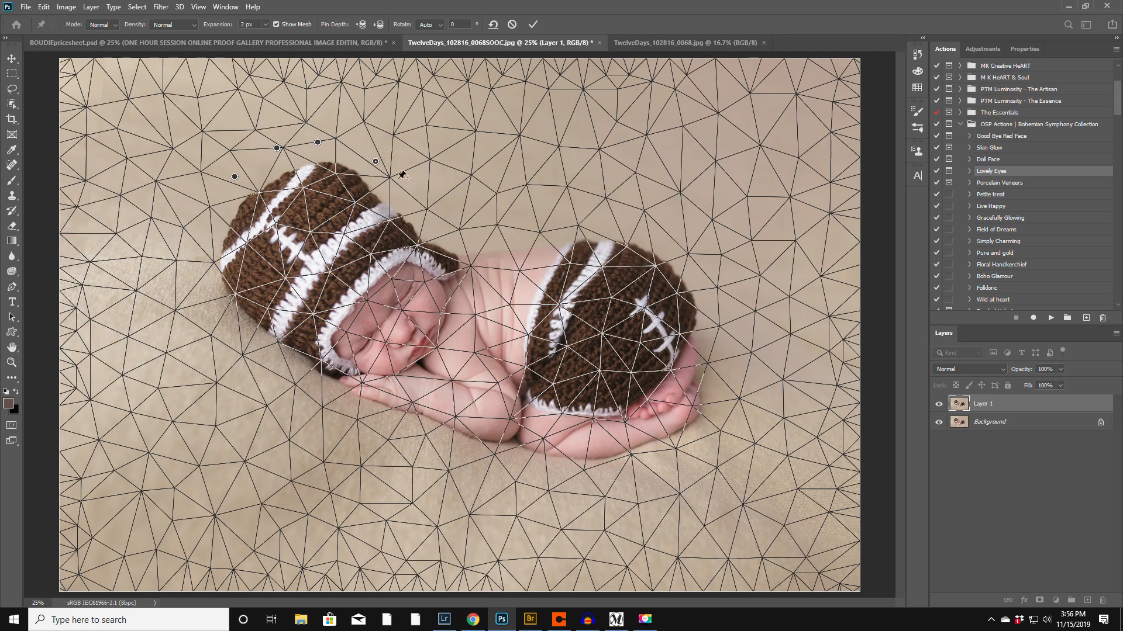
Step: Complete the ring of Puppet Warp pins around the baby's head, past the neck and shoulder, under the chin and behind the hat
click(422, 193)
click(484, 233)
click(469, 283)
click(429, 366)
click(323, 386)
click(256, 363)
click(228, 326)
click(203, 276)
click(211, 209)
Step: Add a pin in the backdrop above the diaper cover, pull it up and left to raise the baby's bottom, and commit the Puppet Warp
click(645, 136)
drag(645, 136, 616, 107)
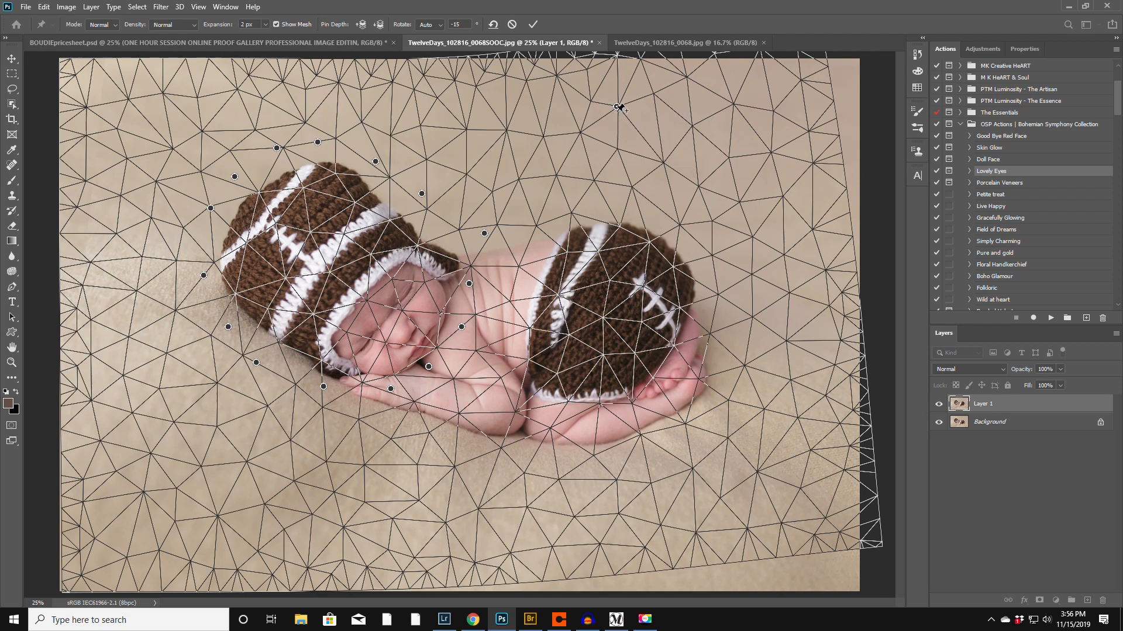
drag(616, 107, 606, 106)
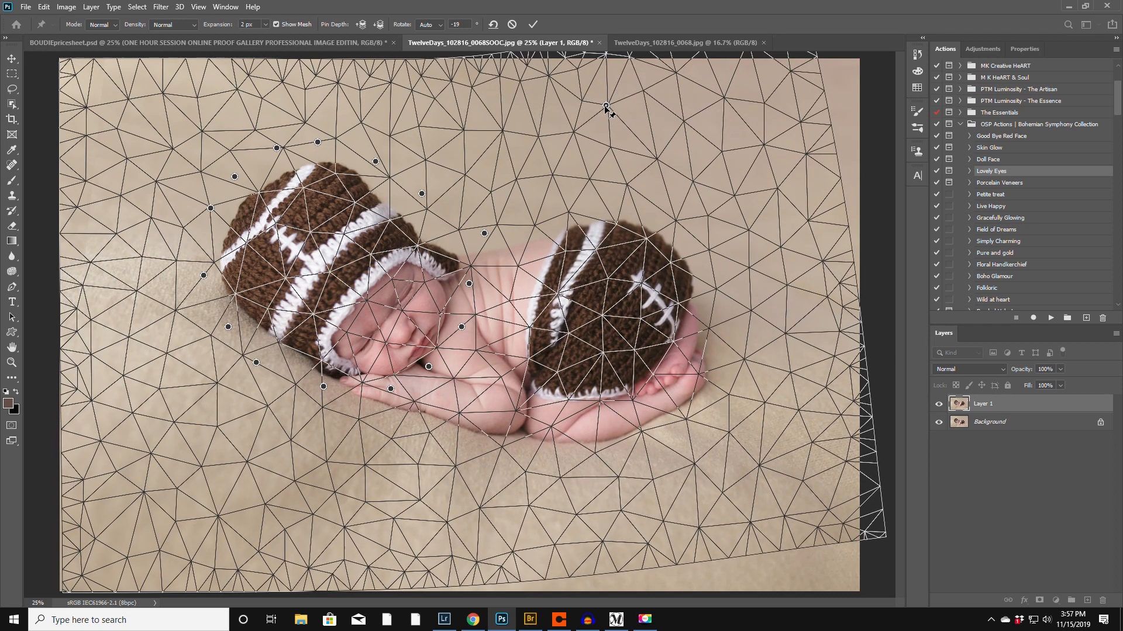
click(532, 24)
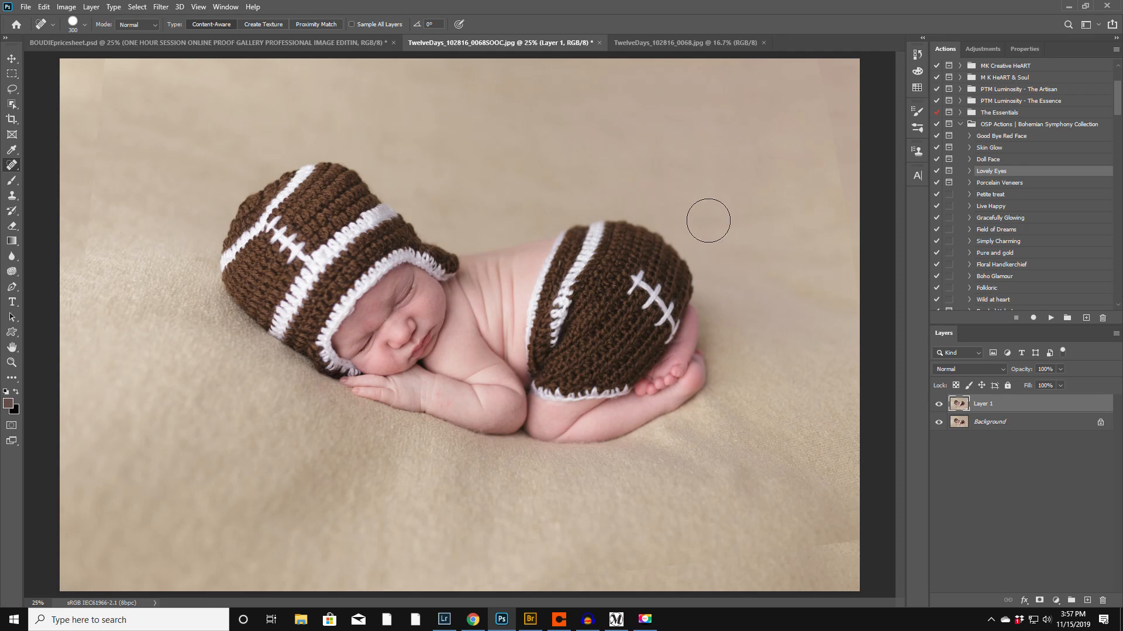
Step: Compare the photo with the Puppet Warp layer repeatedly hidden and shown
click(937, 405)
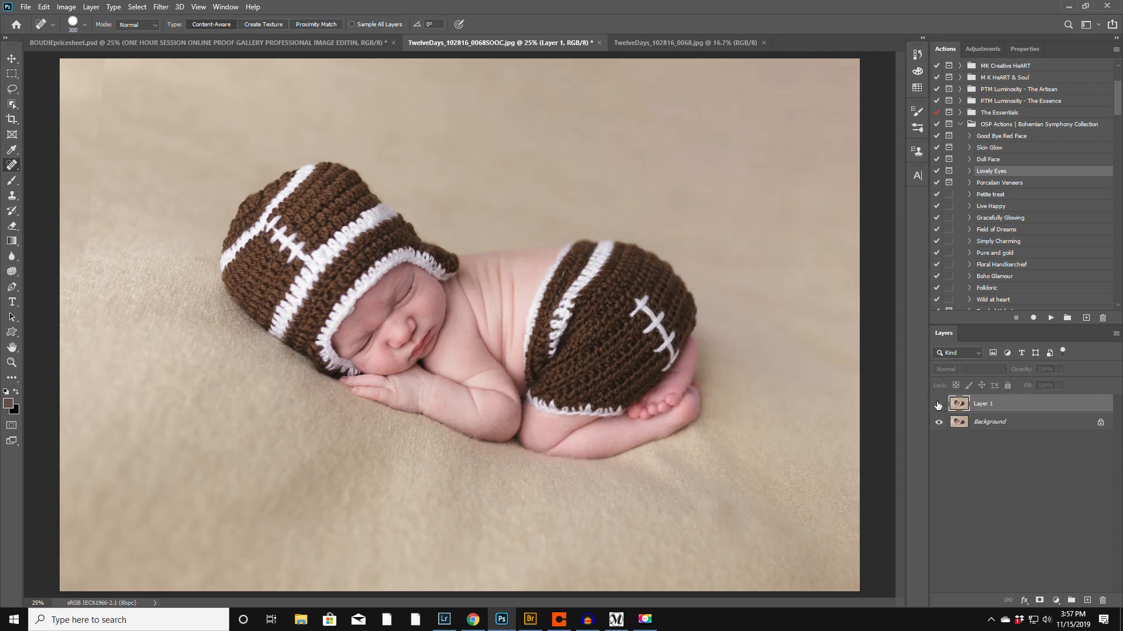
click(938, 405)
click(938, 404)
click(937, 405)
click(938, 405)
click(937, 404)
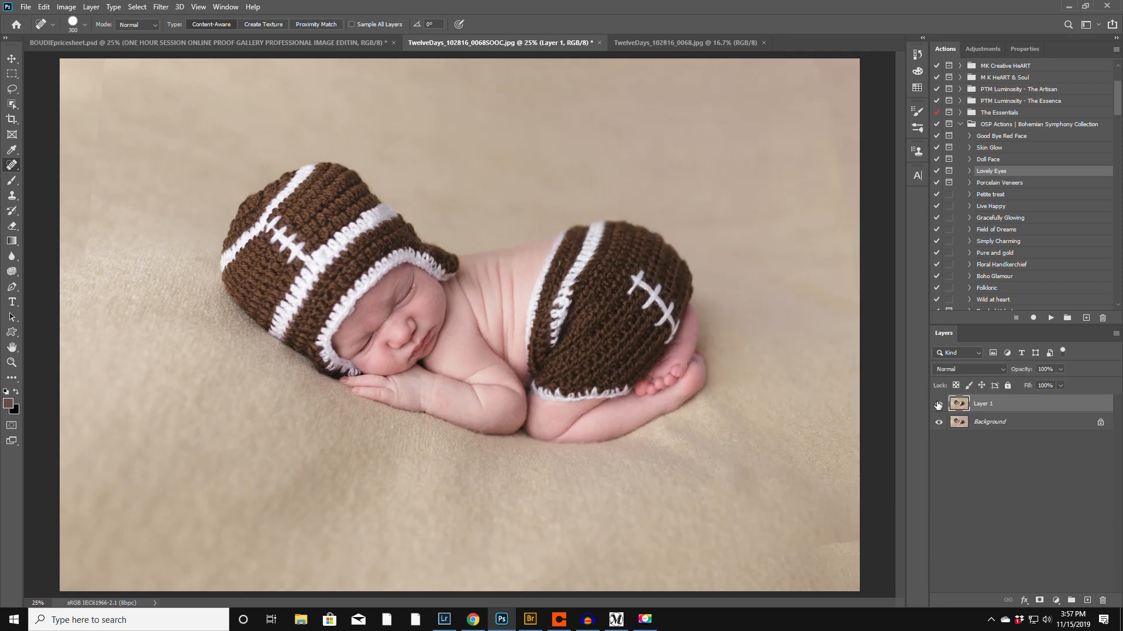
click(938, 404)
click(938, 405)
Step: Add a layer mask to Layer 1 and paint black with a 900 px brush along the bottom of the backdrop
click(1039, 601)
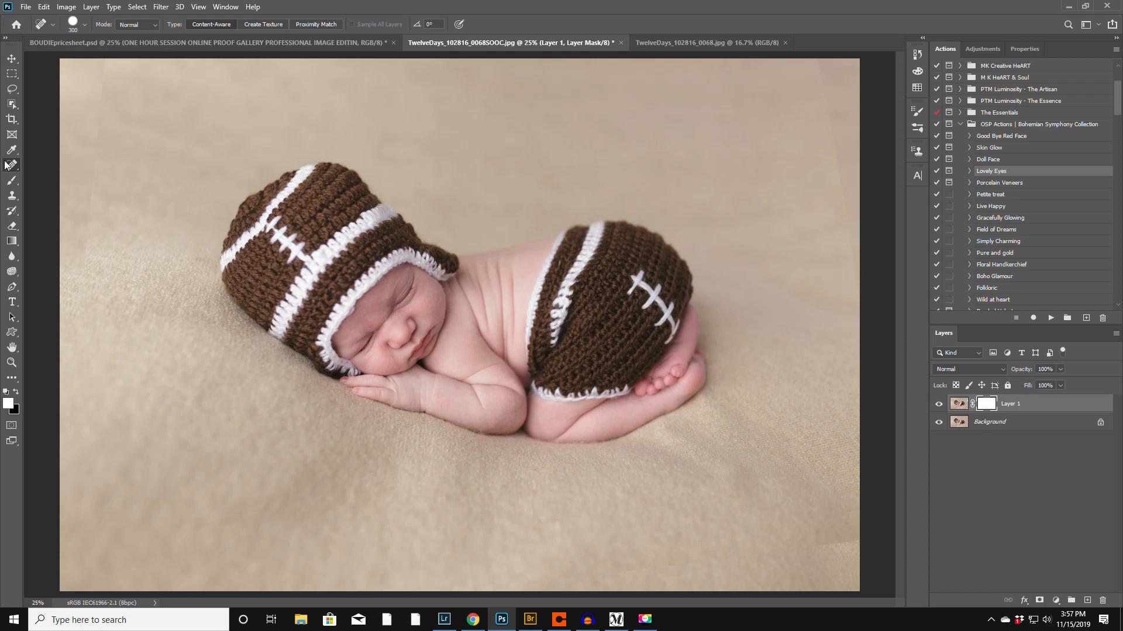
click(14, 183)
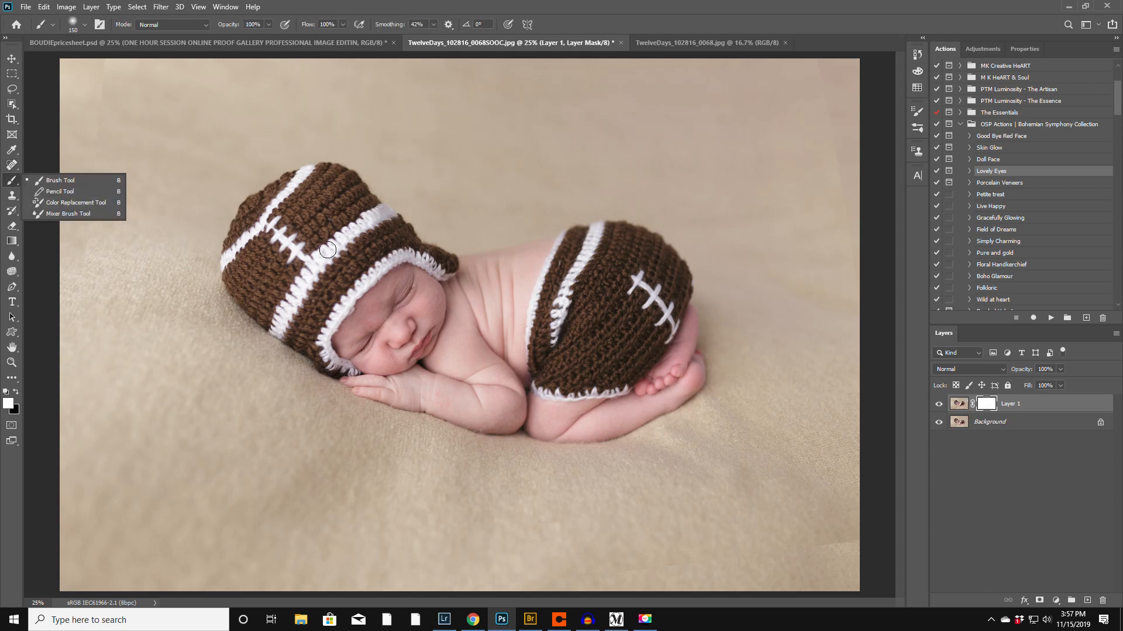
key(x)
key(bracketright)
key(bracketright)
key(bracketright)
key(bracketright)
key(bracketright)
key(bracketright)
key(bracketright)
key(bracketright)
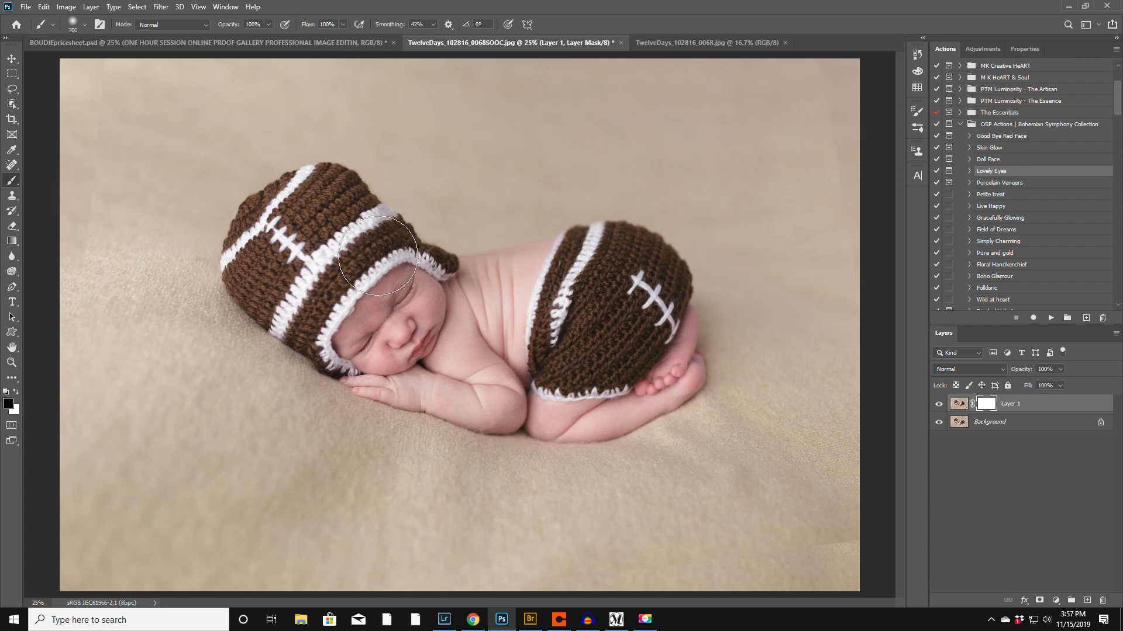
key(bracketright)
key(bracketright)
mouse_move(798, 535)
mouse_down()
mouse_move(818, 561)
mouse_move(853, 551)
mouse_move(847, 532)
mouse_move(776, 578)
mouse_move(751, 578)
mouse_up()
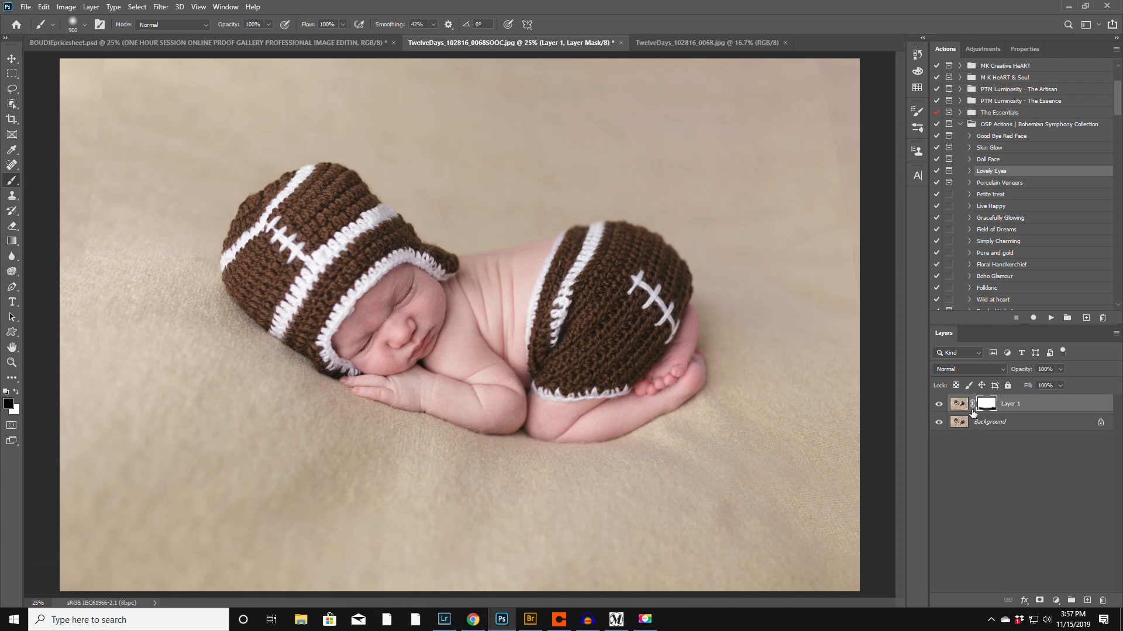
Step: Check the masked layer against the Background by hiding and showing Layer 1
click(938, 405)
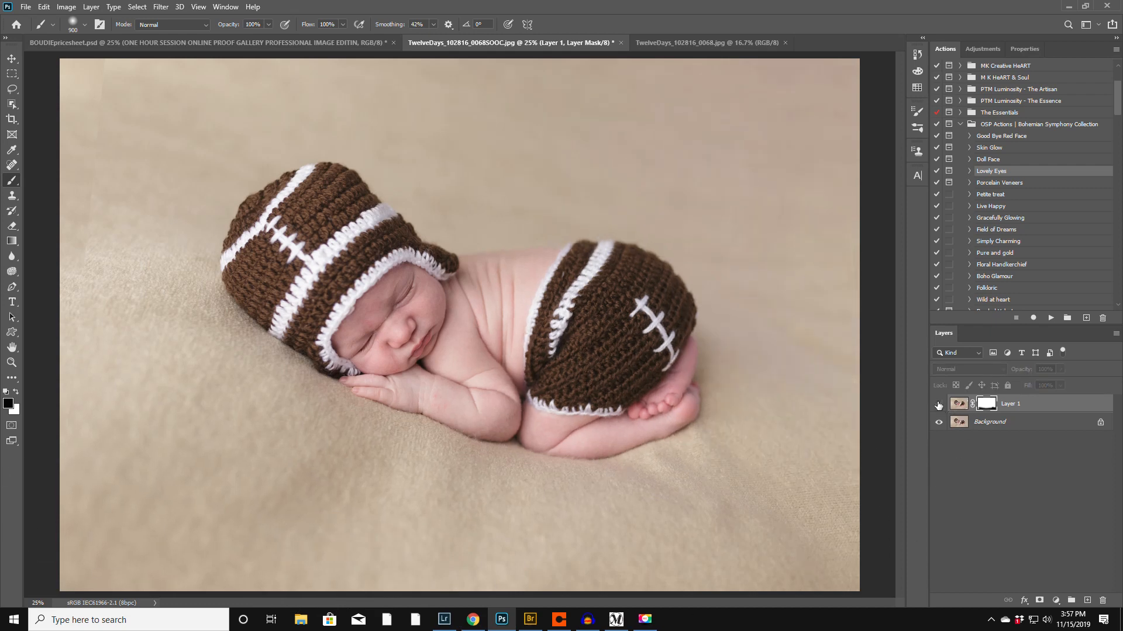
click(938, 405)
click(939, 404)
click(939, 405)
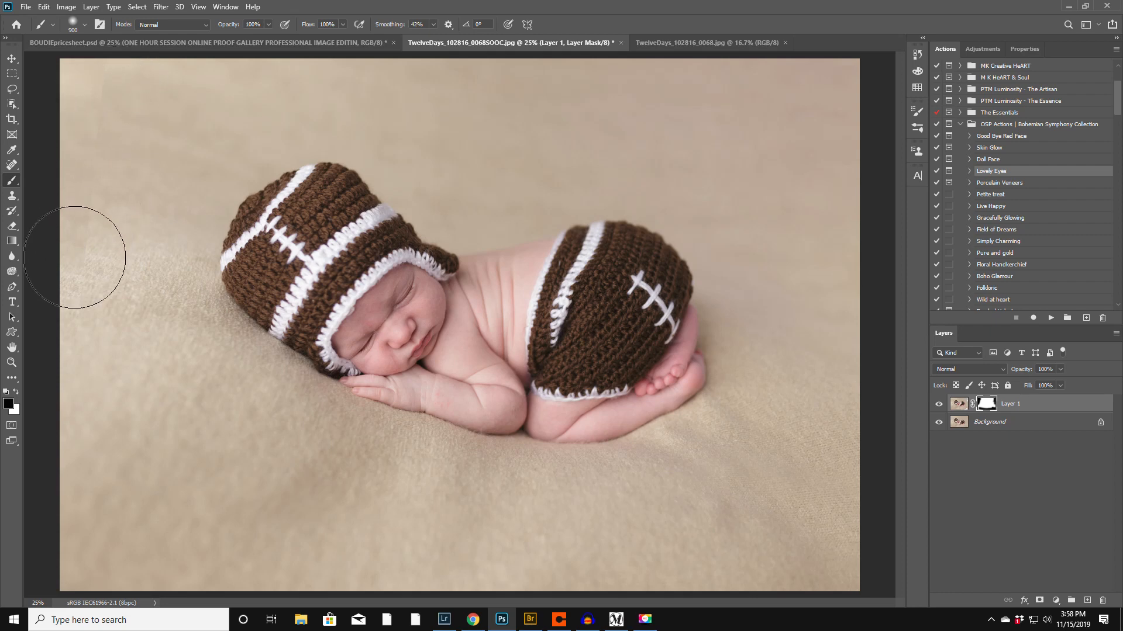
Step: Paint white on the mask along the backdrop's upper-left edge and flatten the image
key(x)
mouse_move(84, 241)
mouse_down()
mouse_move(85, 172)
mouse_move(122, 109)
mouse_move(103, 97)
mouse_up()
key(x)
click(1116, 333)
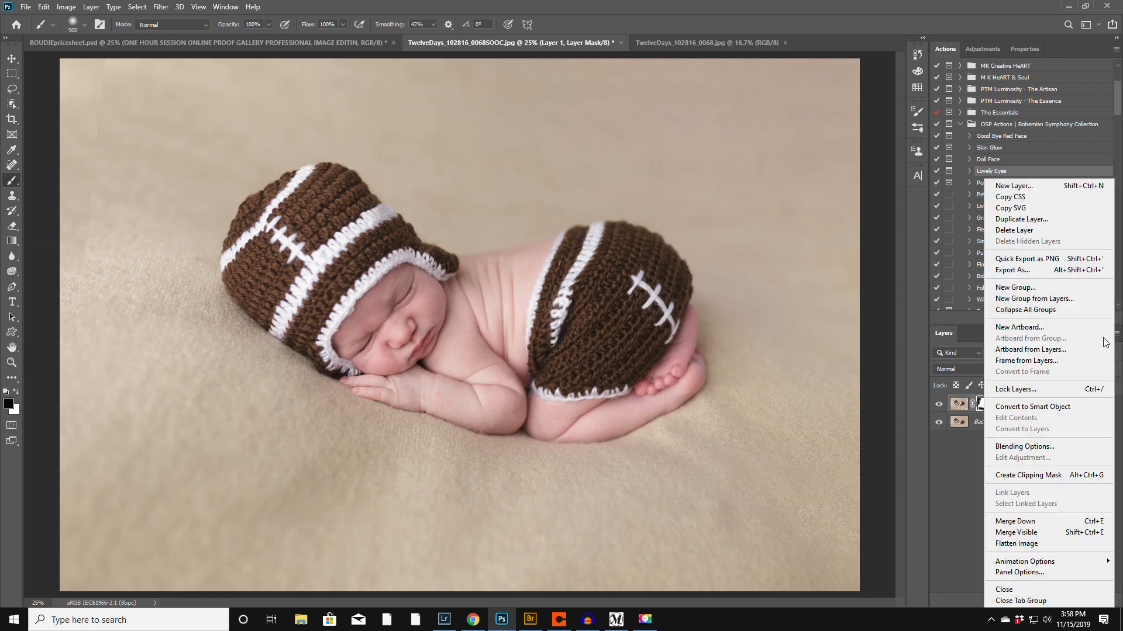
click(1018, 543)
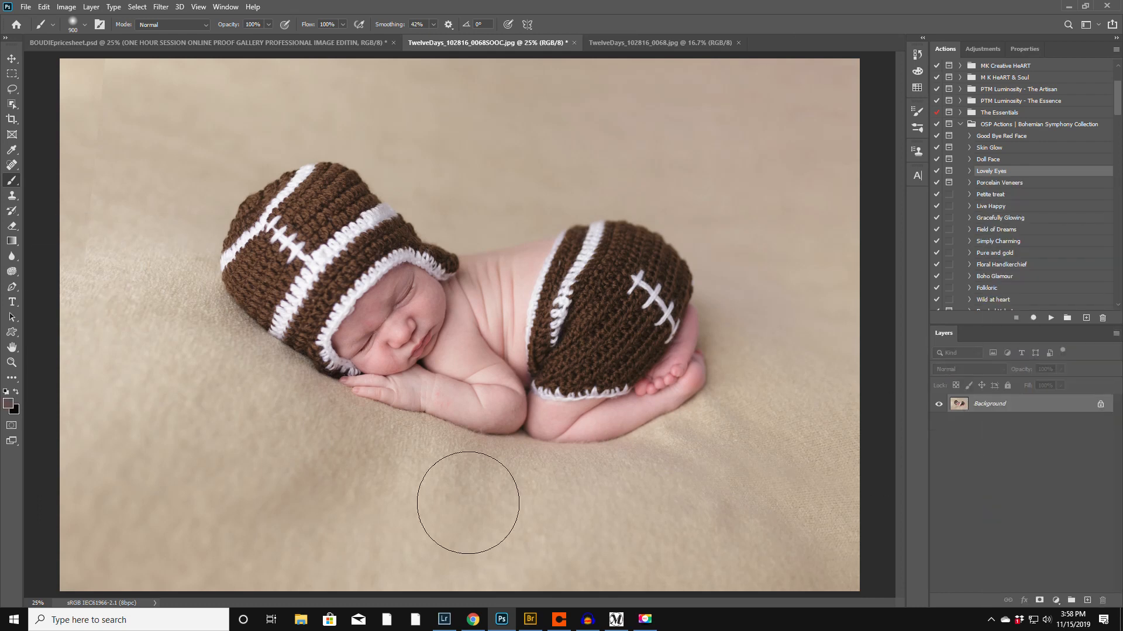
Step: Crop at a 15:11 ratio with Content-Aware on, extending the canvas above the baby and rotating the photo slightly counterclockwise
click(12, 362)
alt+click(488, 360)
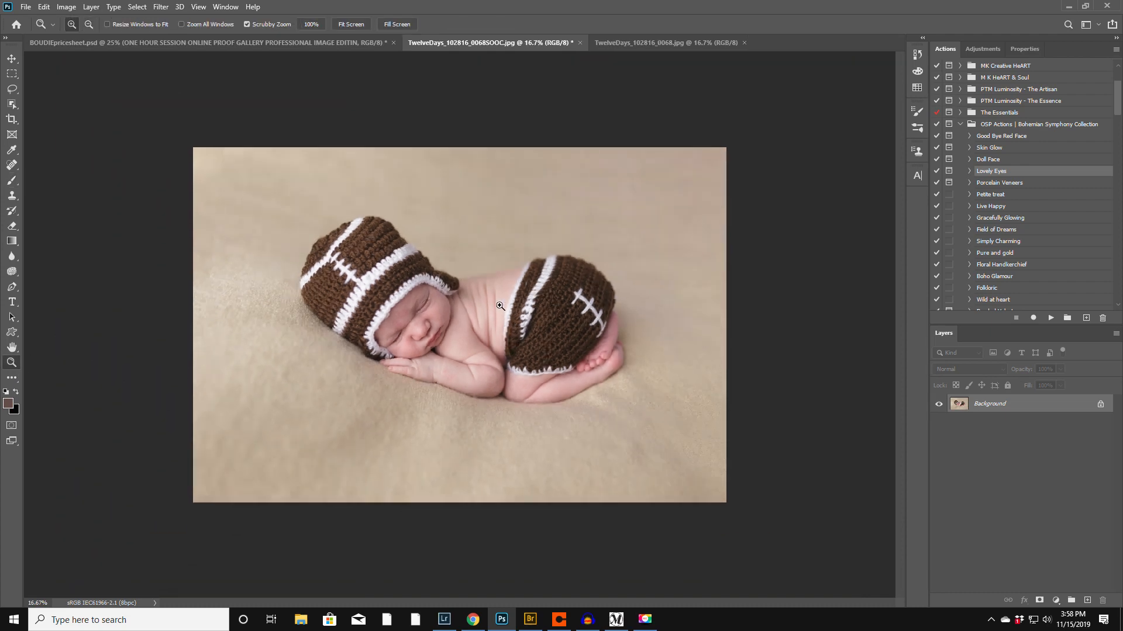
click(12, 121)
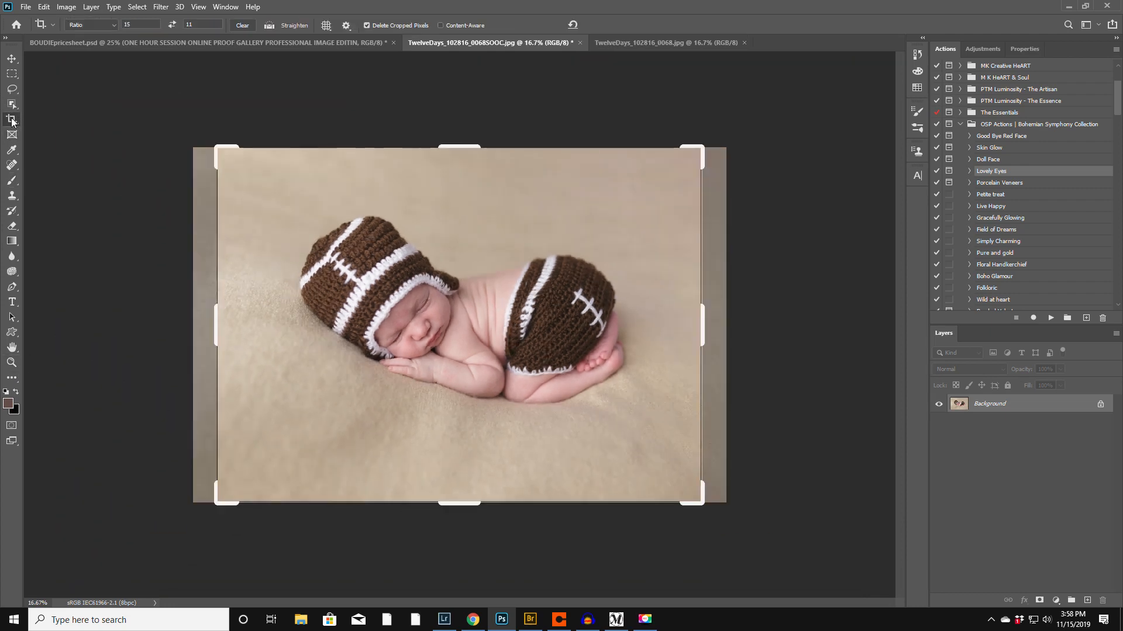
drag(216, 145, 203, 135)
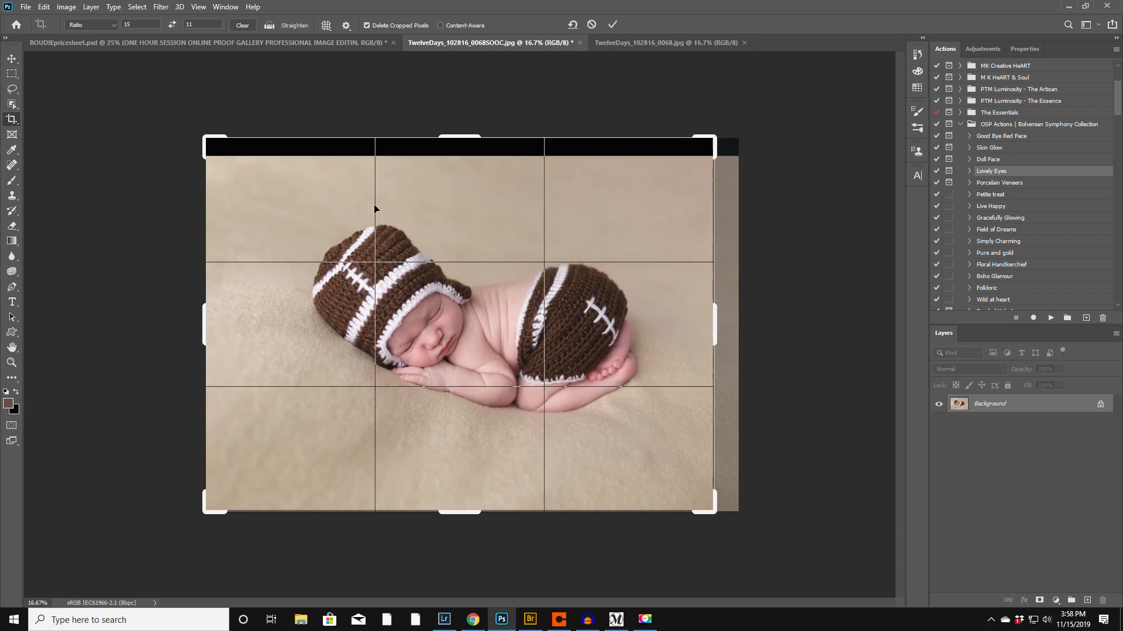
drag(713, 137, 729, 126)
drag(445, 350, 448, 358)
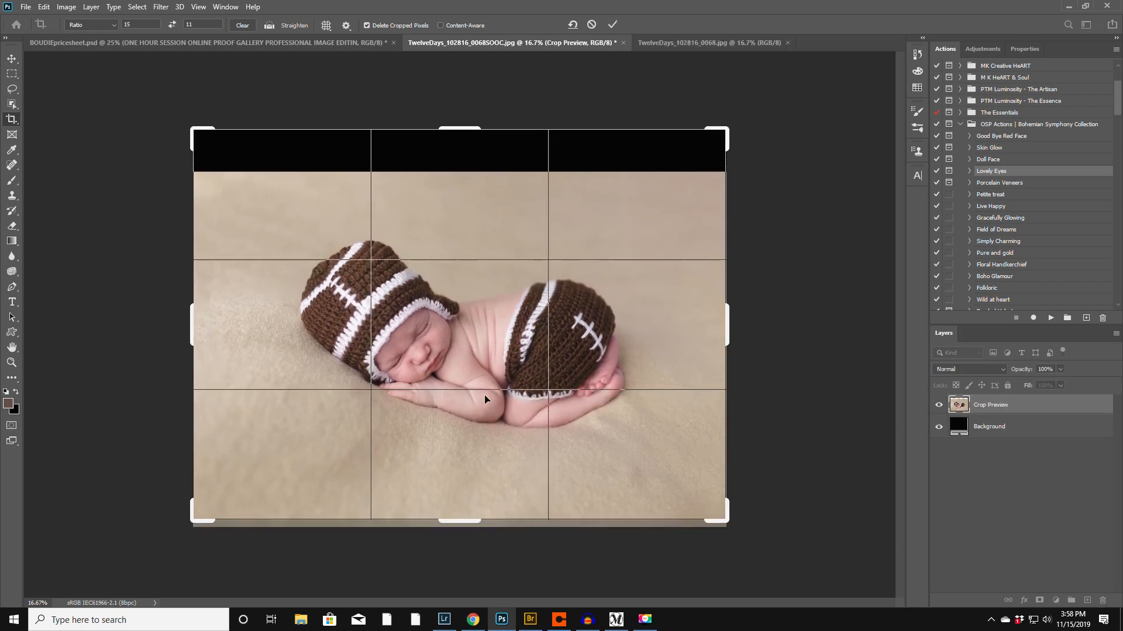
drag(771, 540, 798, 500)
drag(450, 360, 457, 355)
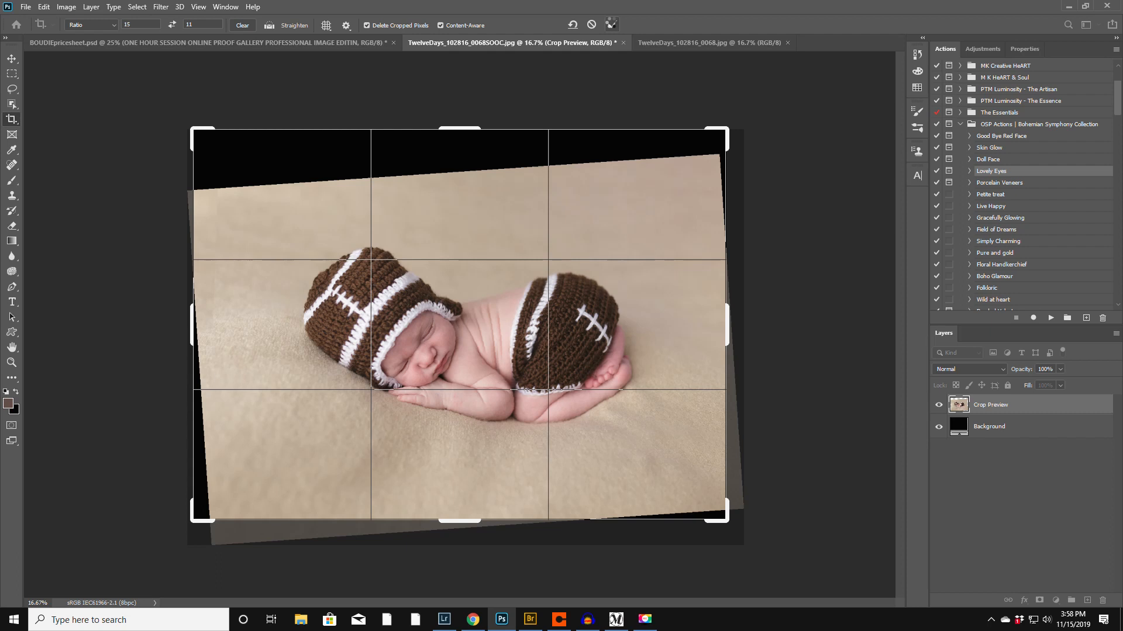
click(612, 24)
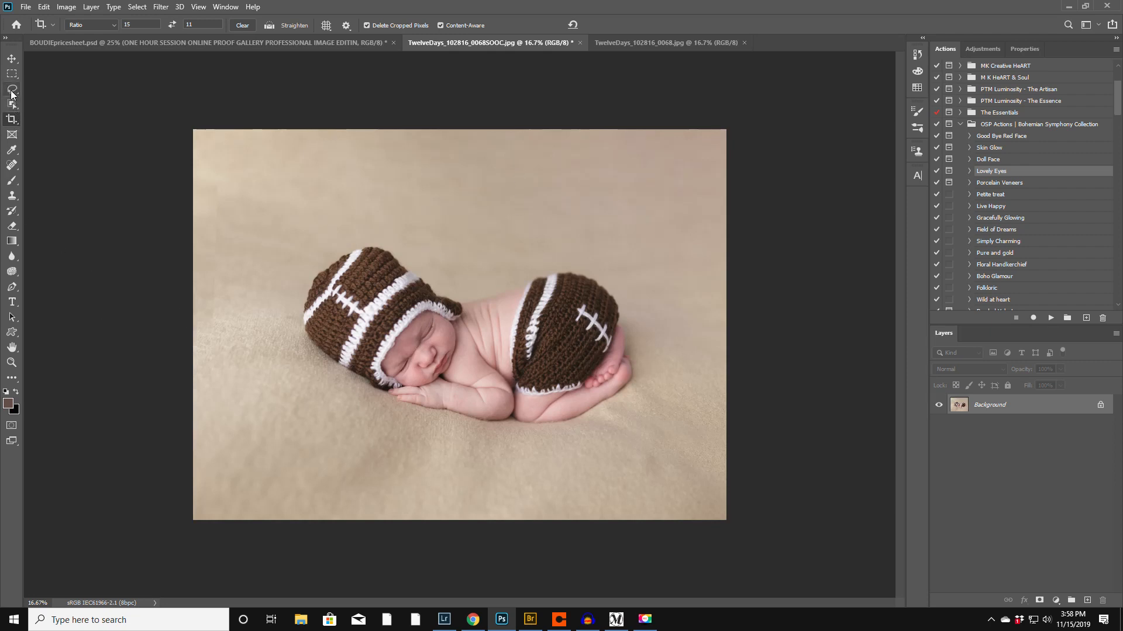
Step: Select the baby with Select Subject, invert it in Select and Mask, and output the backdrop to a New Layer with Layer Mask
click(12, 105)
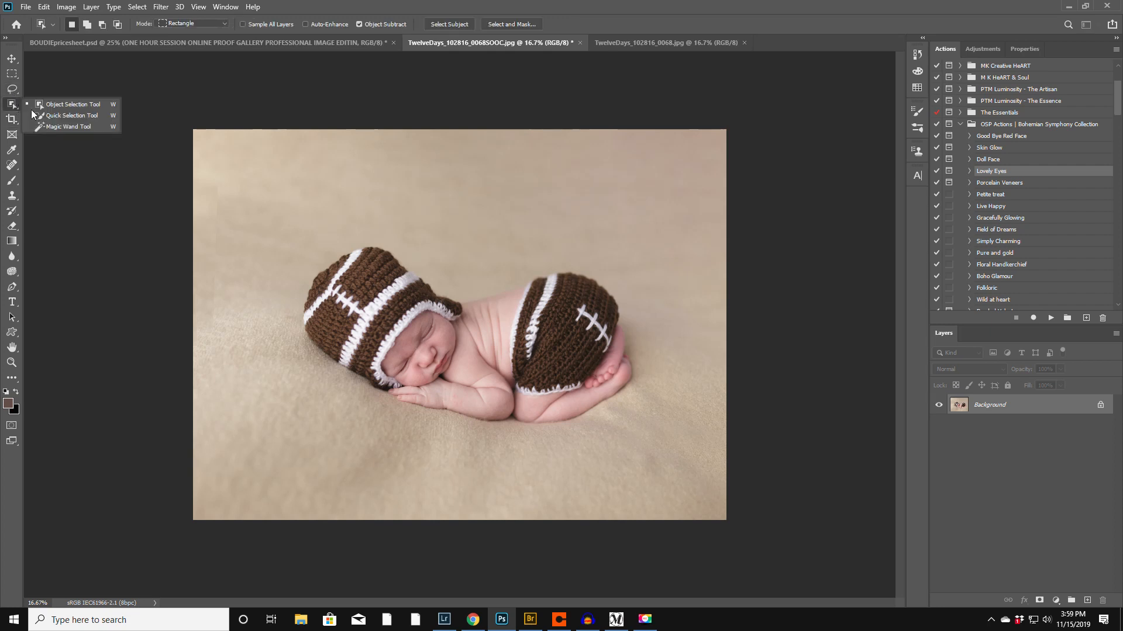
click(58, 114)
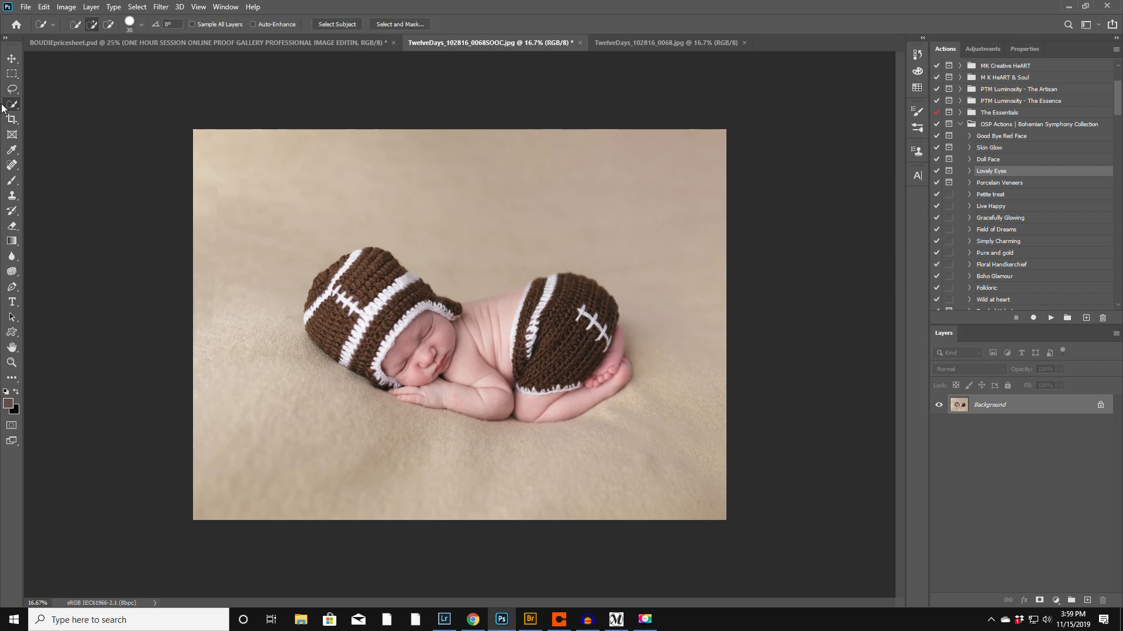
click(337, 25)
click(392, 22)
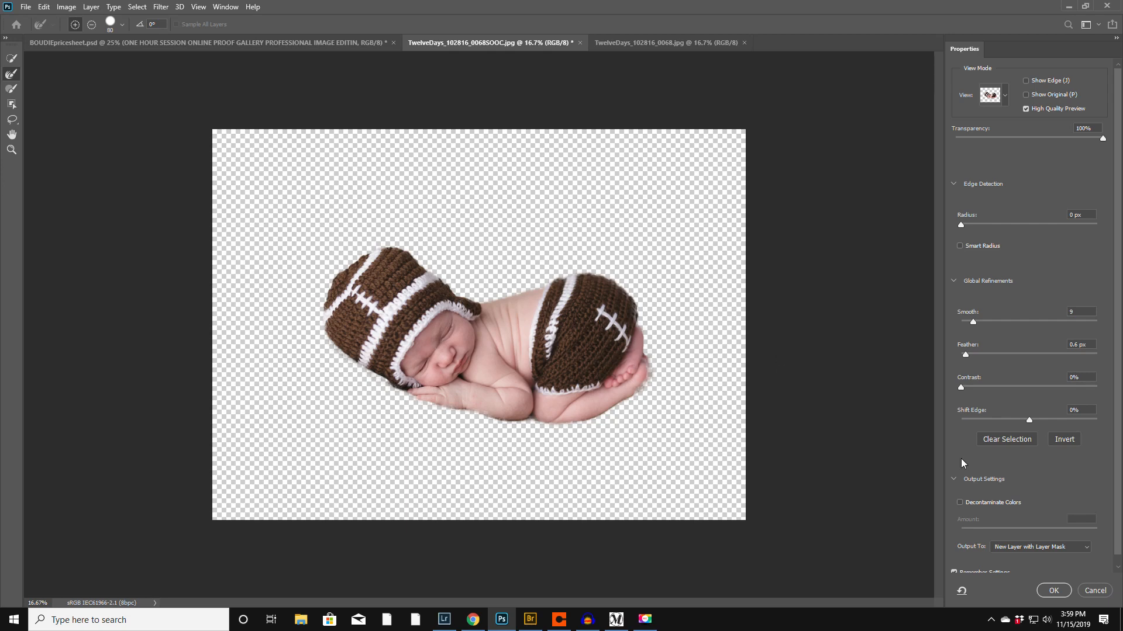
click(1072, 438)
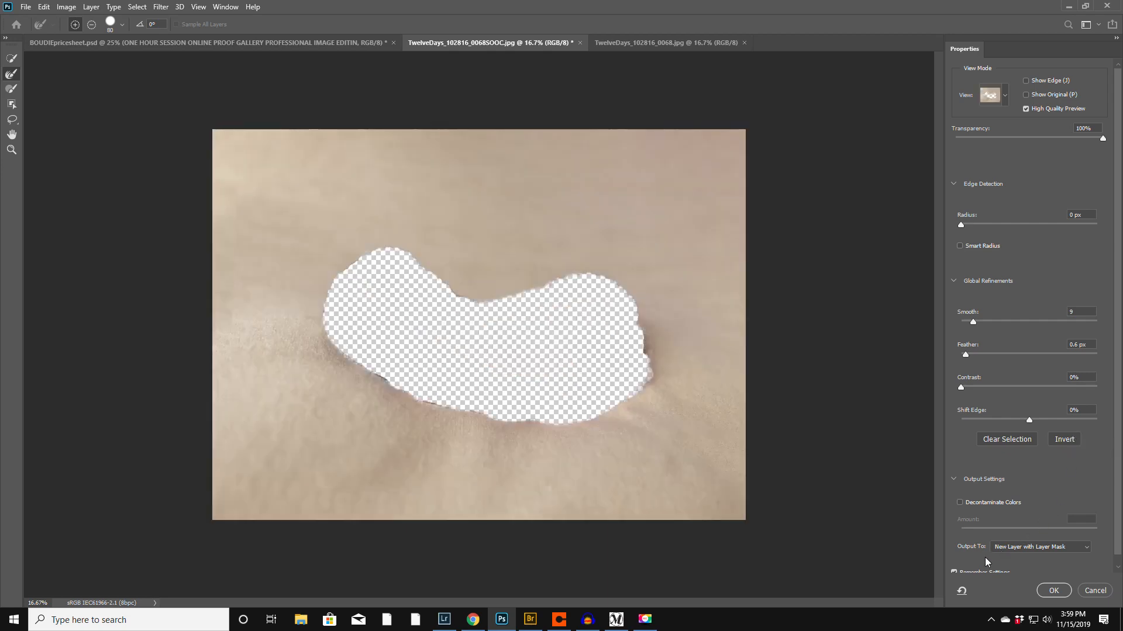
scroll(977, 553, down, 1)
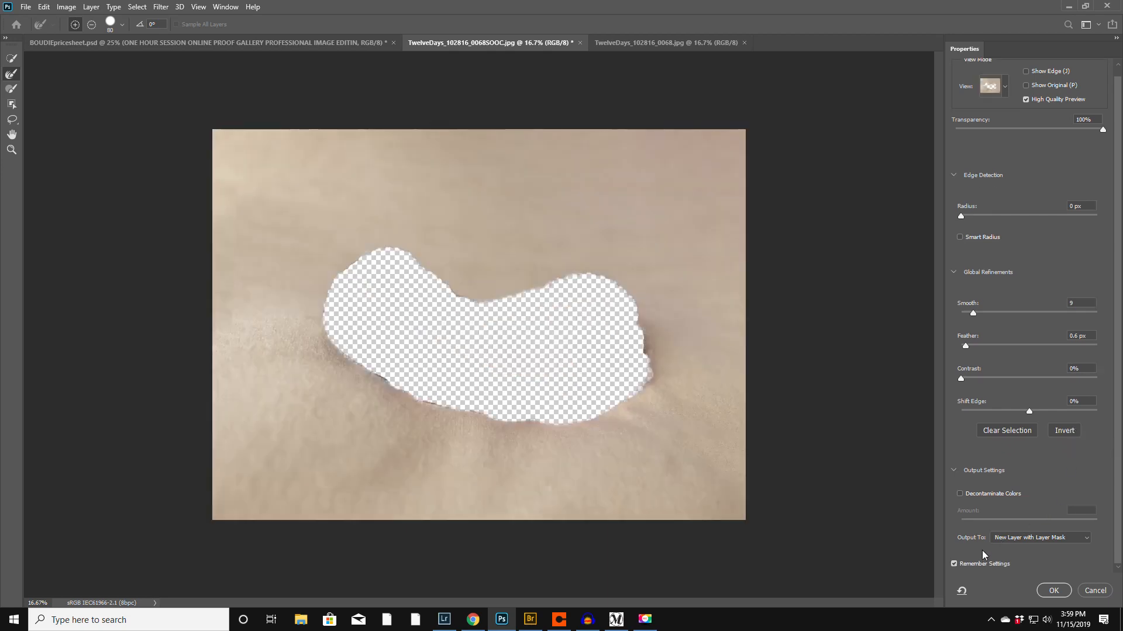
click(1054, 591)
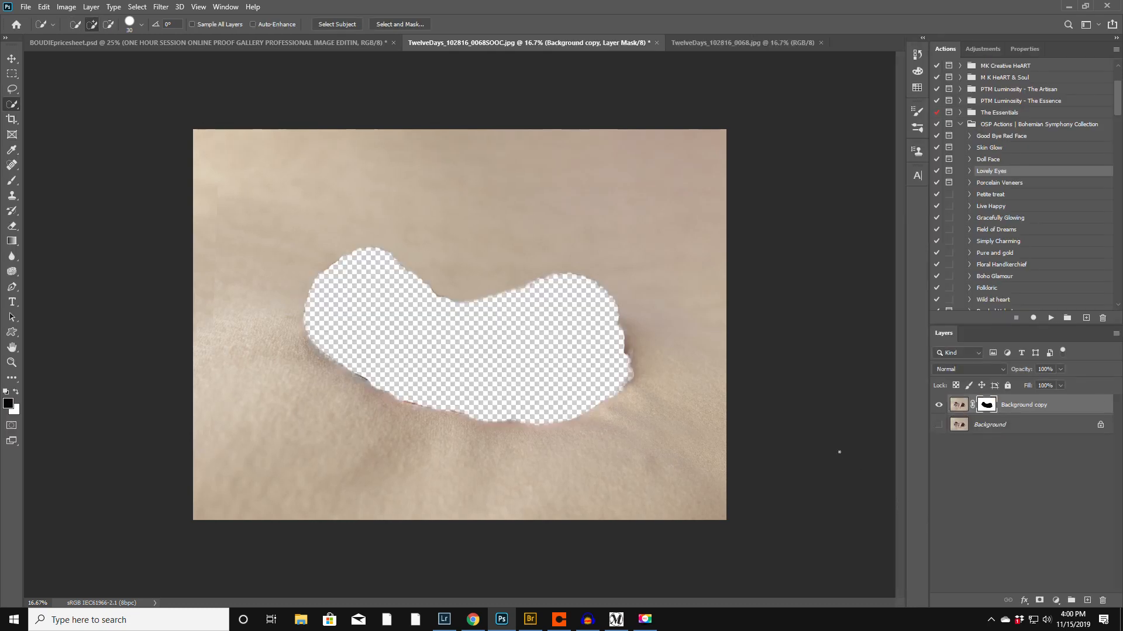
Step: Show the Background layer and draw a linear Foreground to Transparent gradient in a sampled backdrop color down the Background copy's image
click(938, 425)
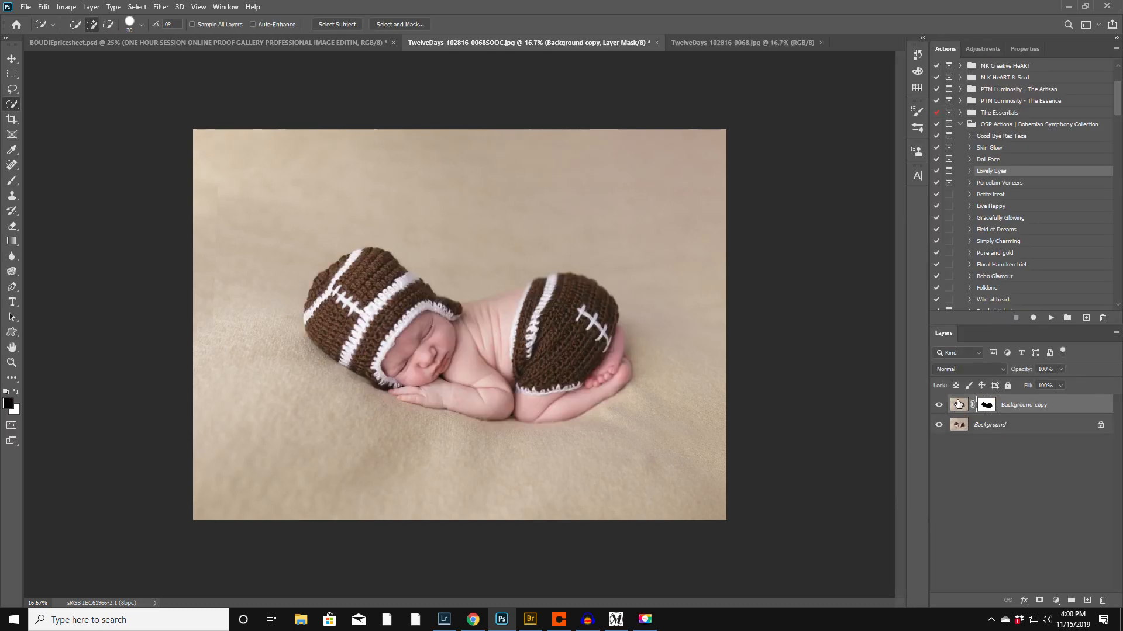
click(956, 404)
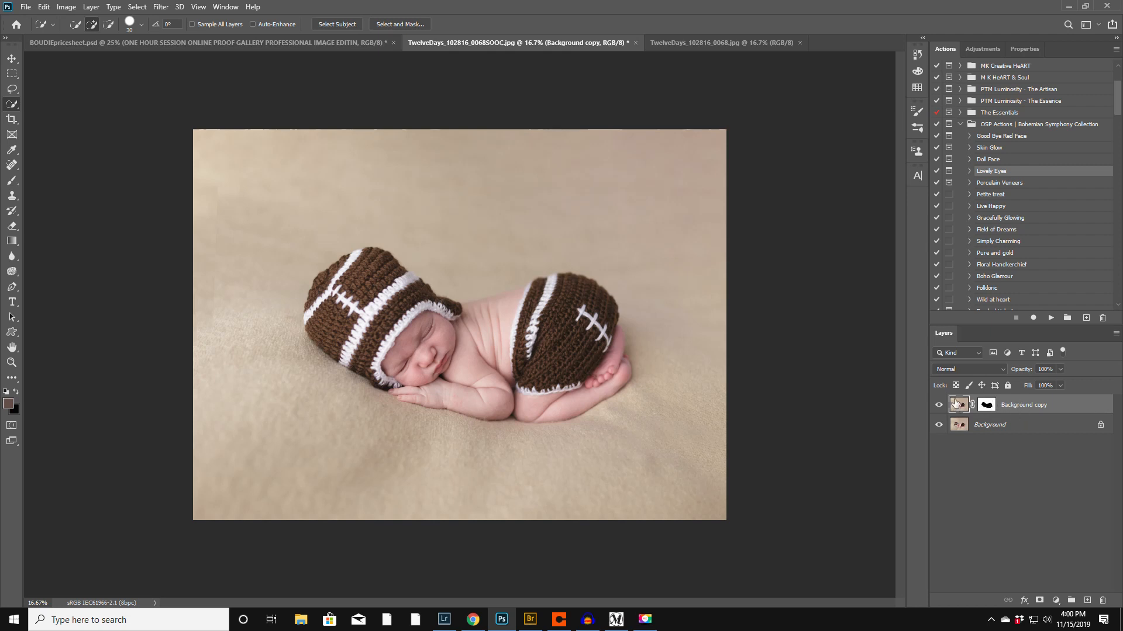
click(12, 242)
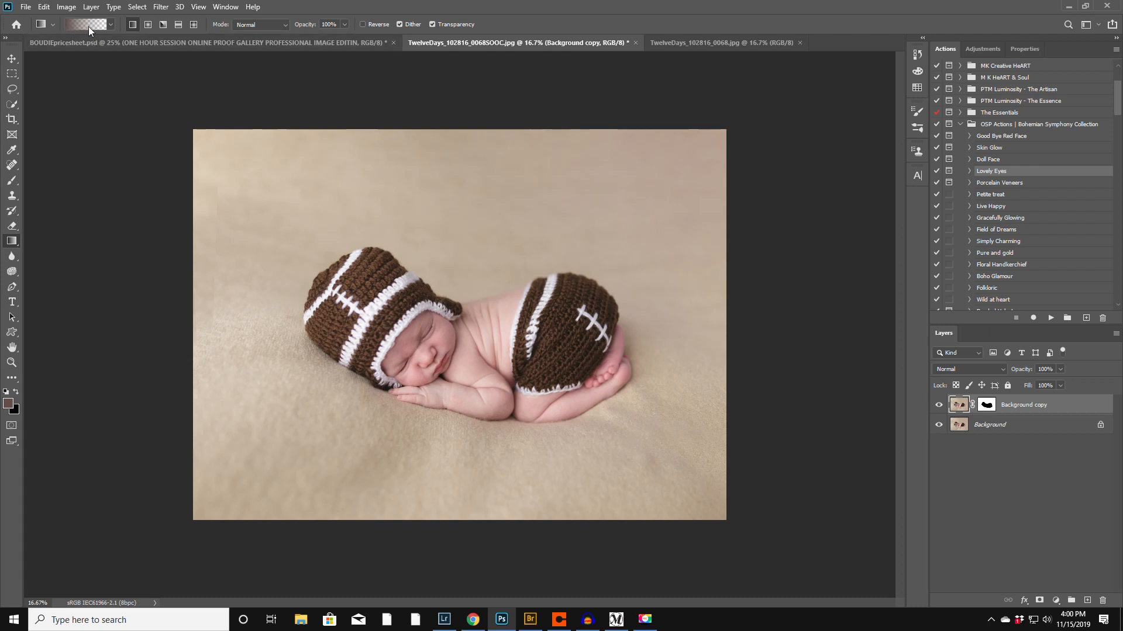
click(110, 26)
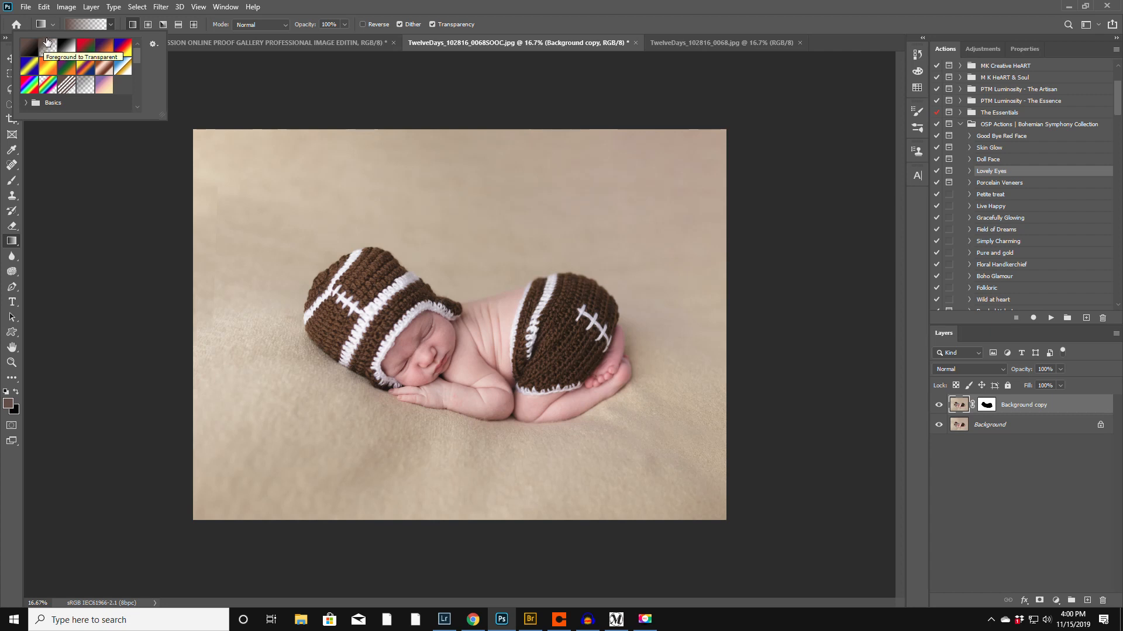
click(49, 46)
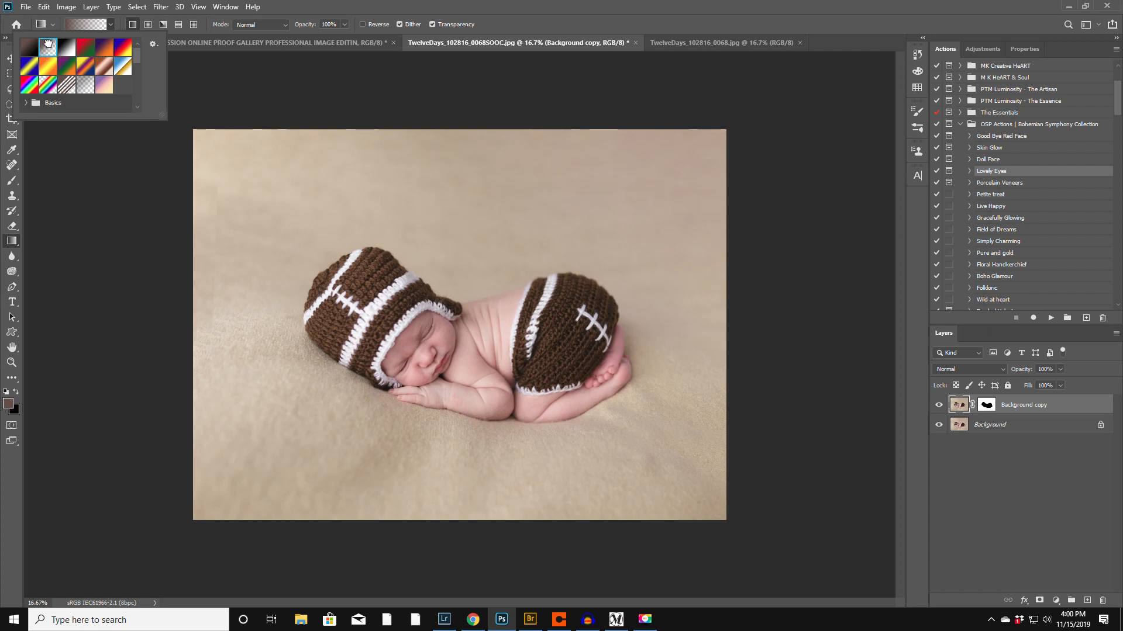
click(289, 6)
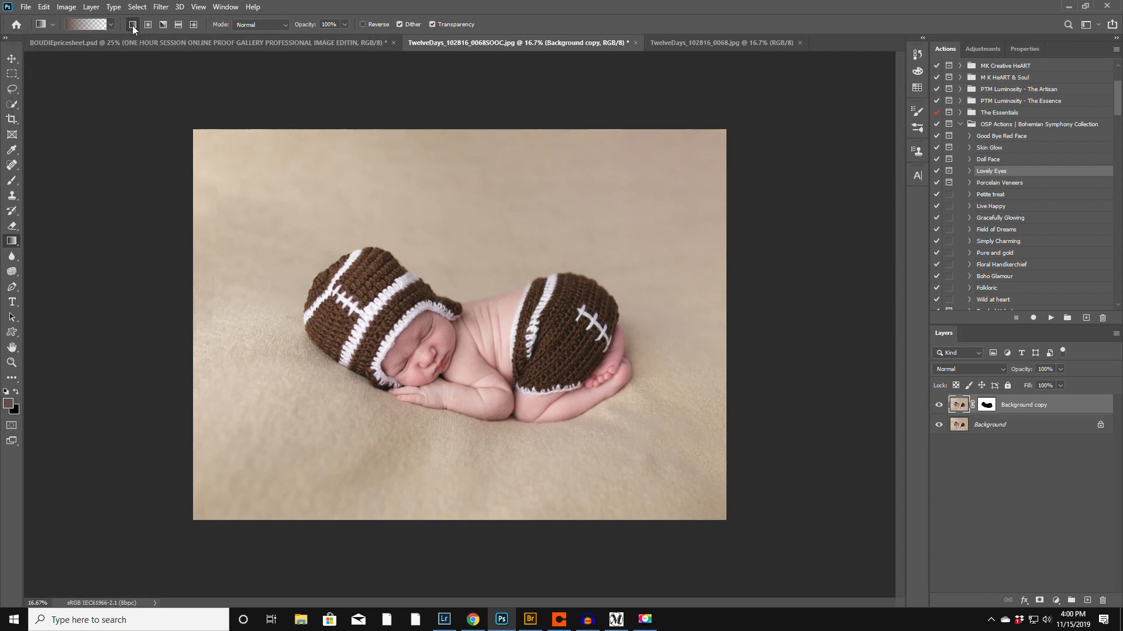
alt+click(467, 286)
drag(459, 184, 464, 521)
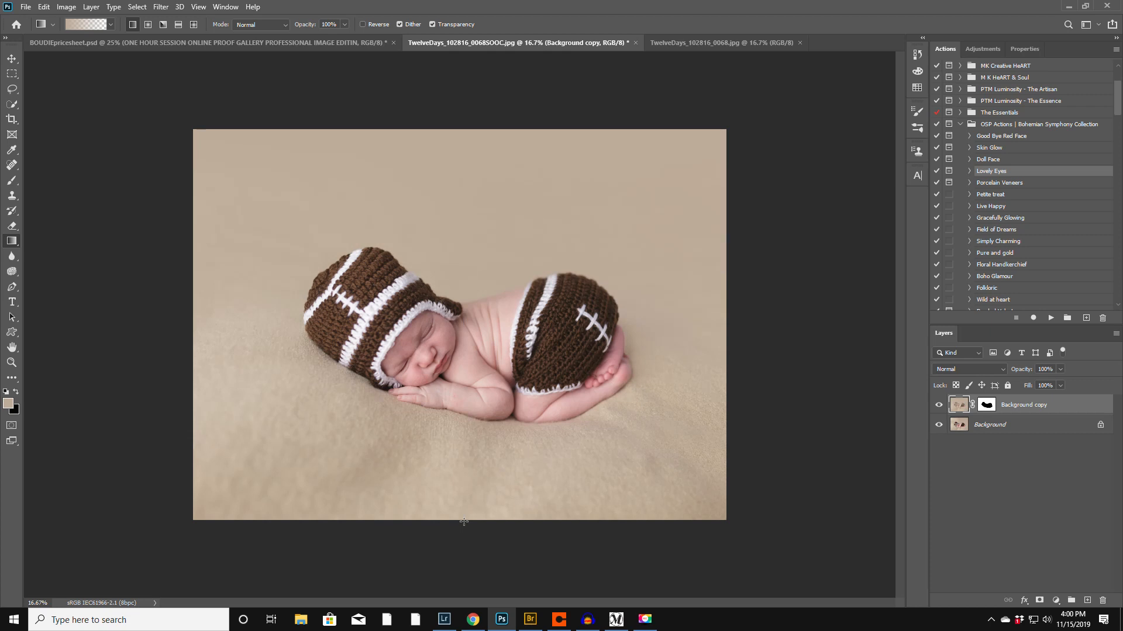
Step: Compare the photo with the gradient layer hidden and shown, and set the layer's opacity to 60%
click(938, 406)
click(938, 406)
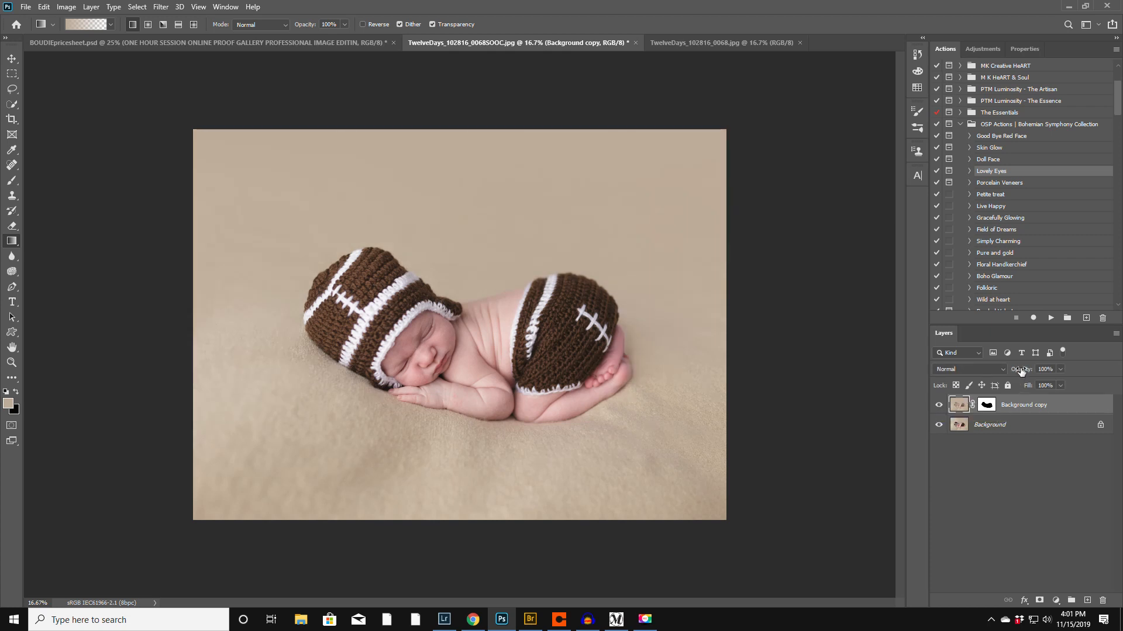
drag(1020, 373, 998, 379)
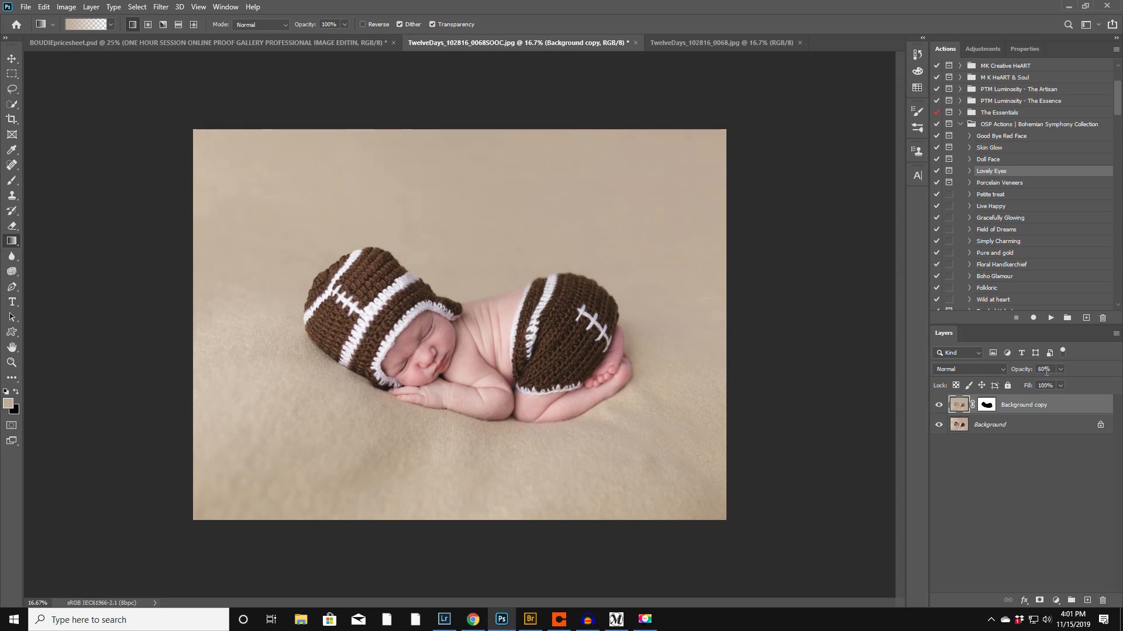
Step: Paint black at 40% brush opacity on the Background copy's mask around the baby
click(987, 405)
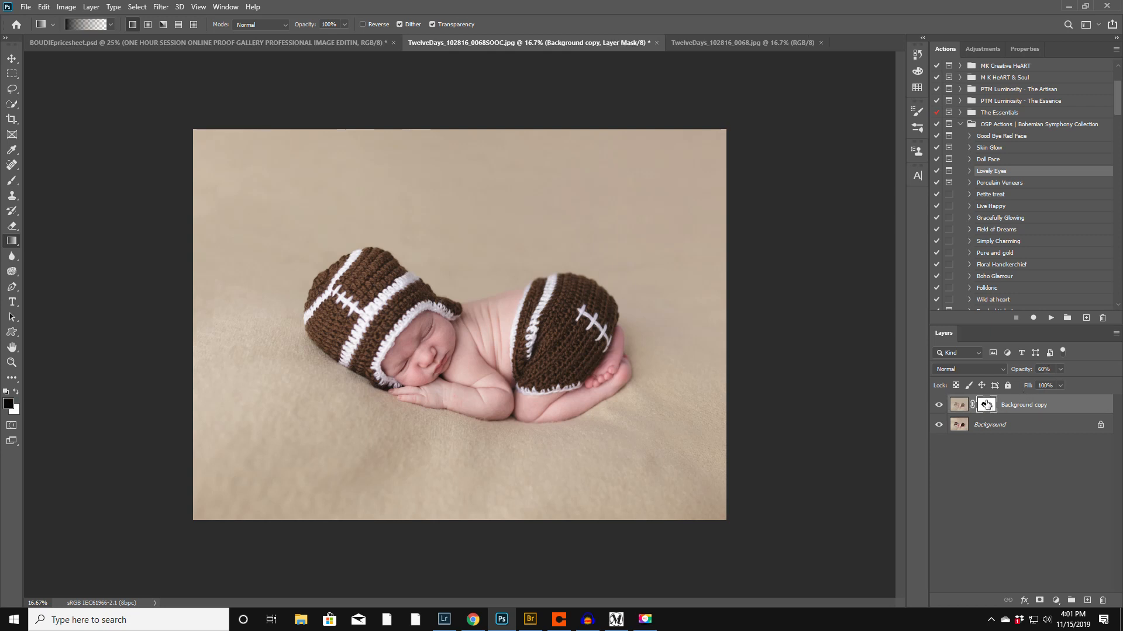
click(12, 180)
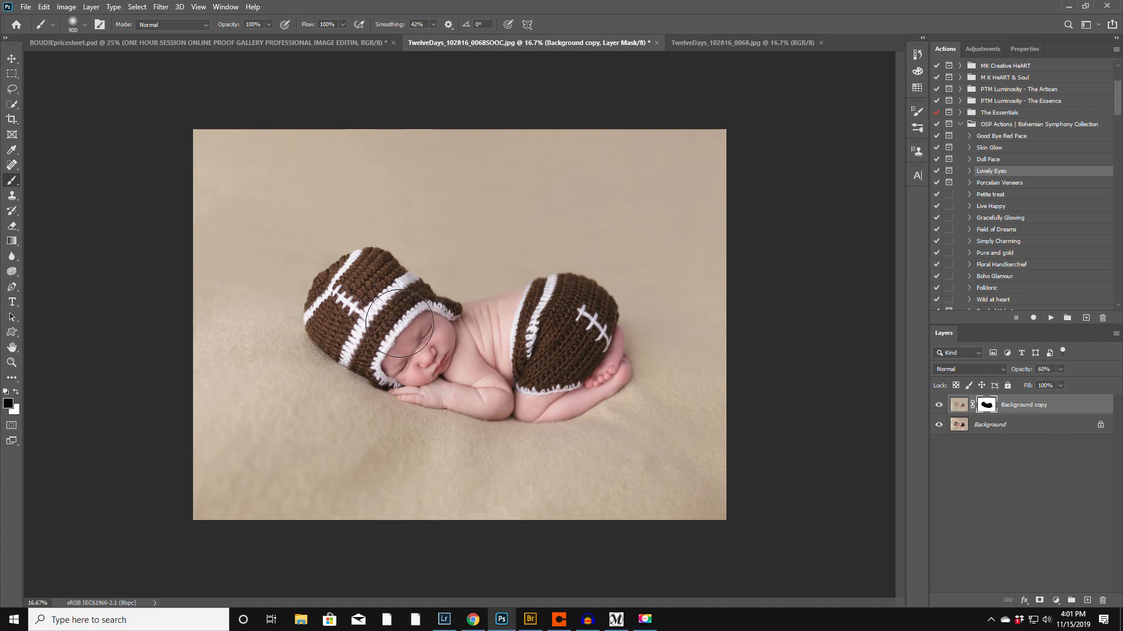
drag(229, 27, 188, 42)
mouse_move(508, 326)
mouse_down()
mouse_move(391, 310)
mouse_move(363, 320)
mouse_up()
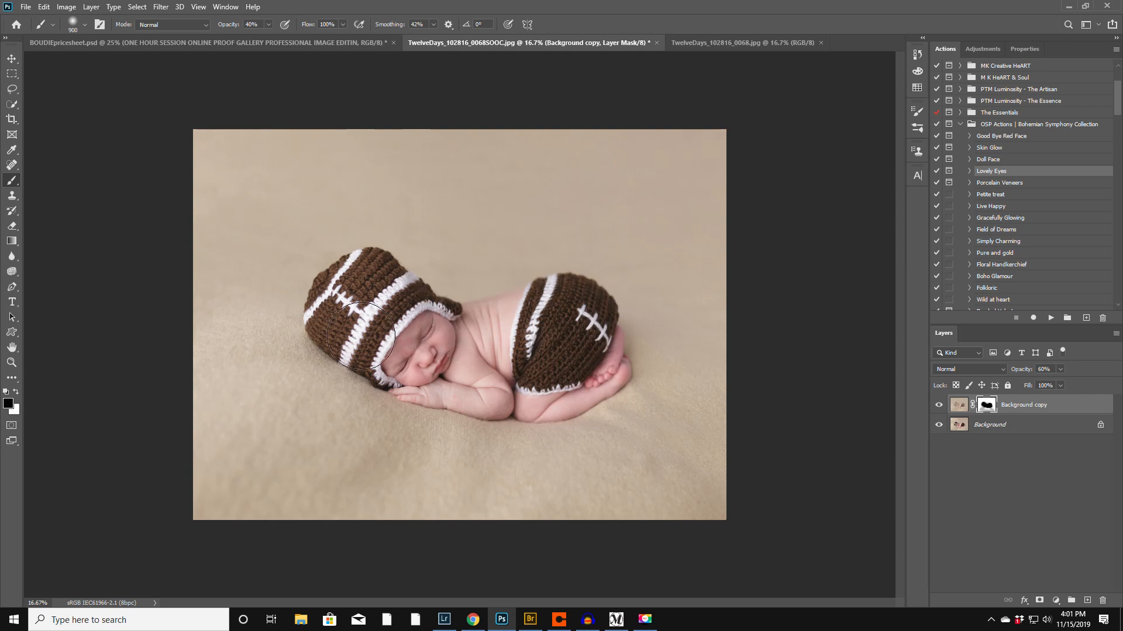
Step: Compare the photo with the Background copy hidden and shown, and set its opacity to 68%
click(938, 405)
click(938, 405)
drag(1020, 371, 1094, 374)
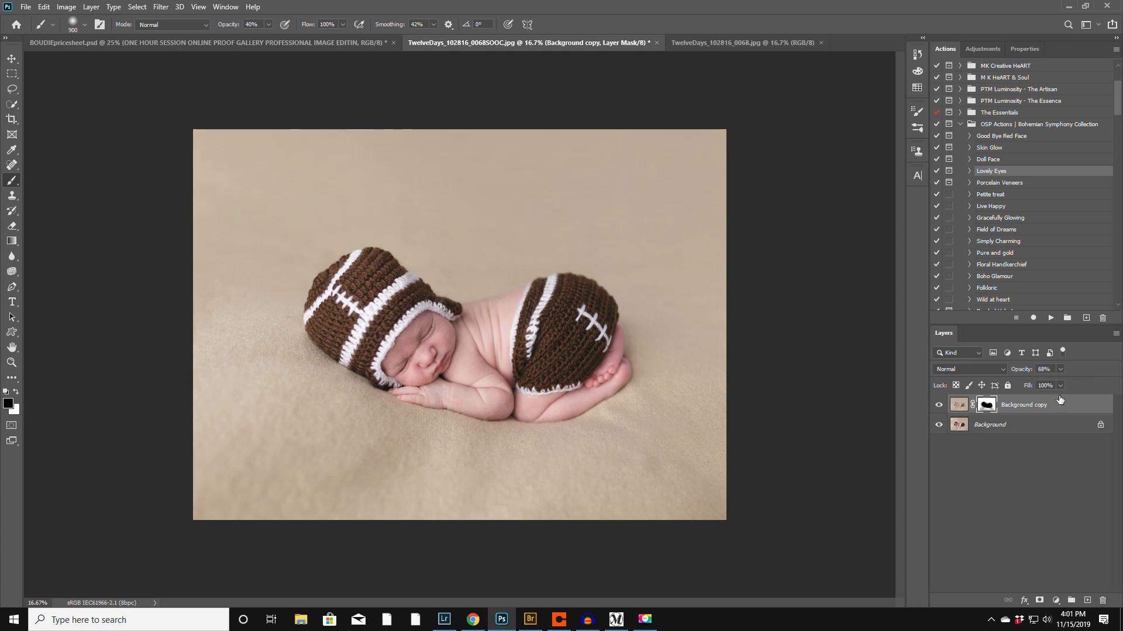
Step: Compare the photo with the Background copy hidden and shown, and flatten the image
click(938, 403)
click(939, 403)
click(938, 403)
click(938, 403)
click(1115, 333)
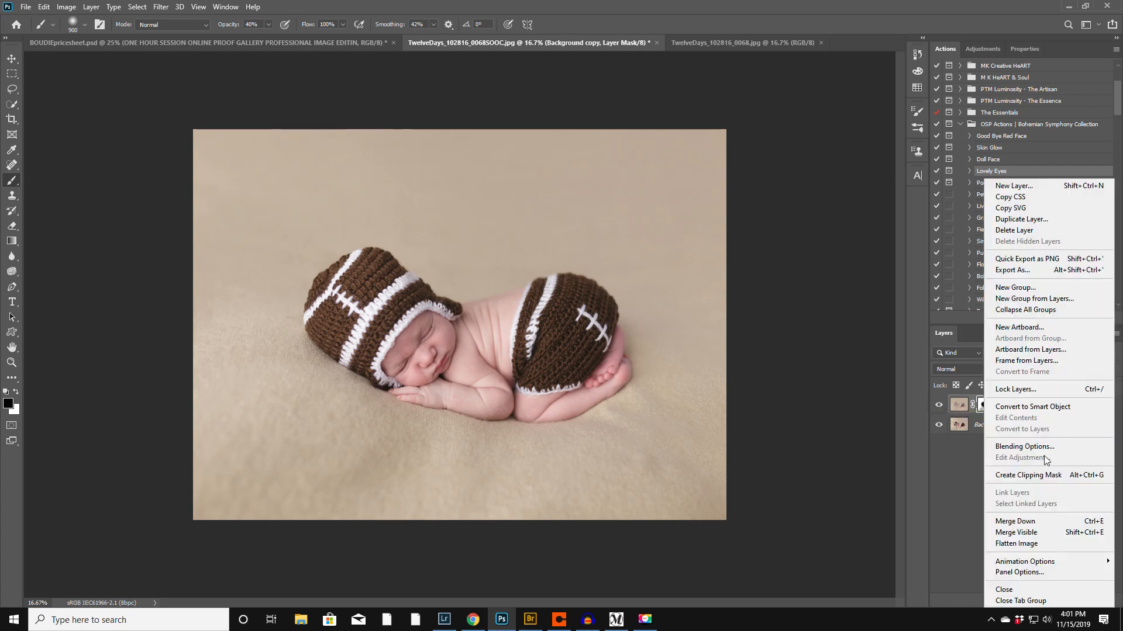
click(1015, 544)
alt+click(250, 138)
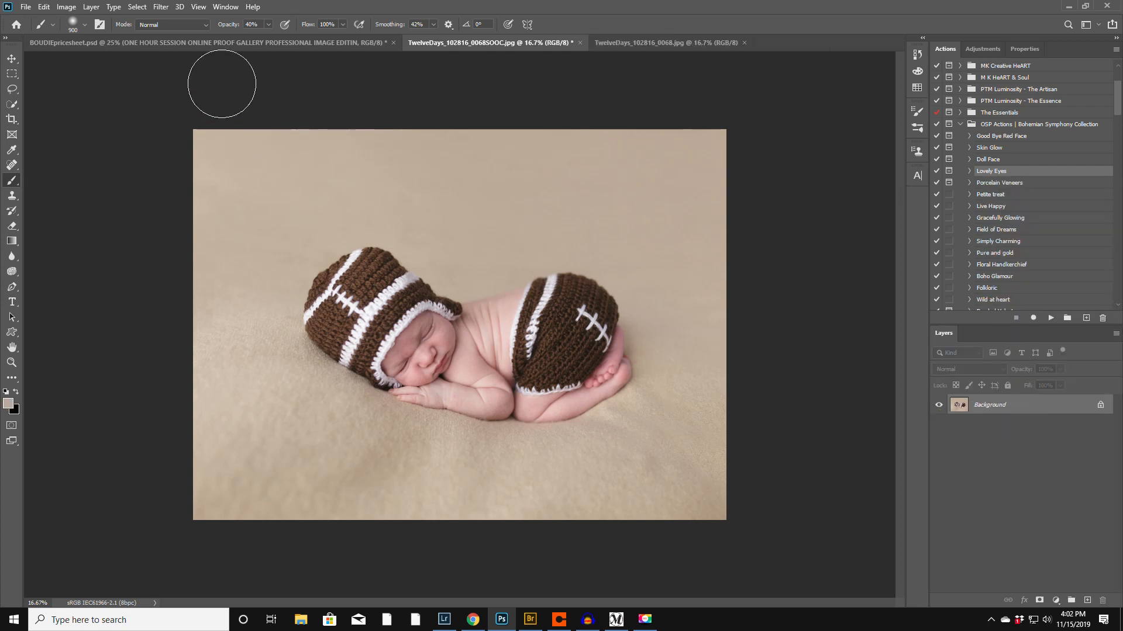
Step: Open the Liquify filter and paint a freeze mask over the baby's face with a brush size of 600
click(161, 7)
click(191, 97)
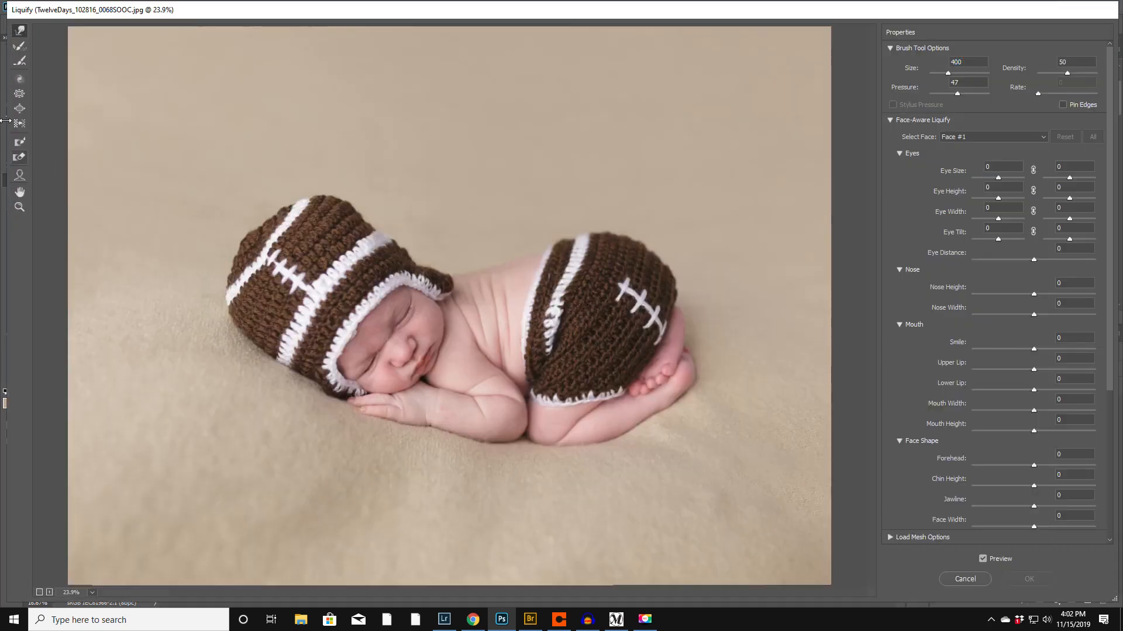
click(19, 142)
key(bracketright)
key(bracketright)
key(bracketright)
key(bracketright)
key(bracketright)
key(bracketright)
mouse_move(398, 316)
mouse_down()
mouse_move(356, 359)
mouse_move(378, 371)
mouse_move(409, 361)
mouse_move(422, 316)
mouse_move(382, 312)
mouse_up()
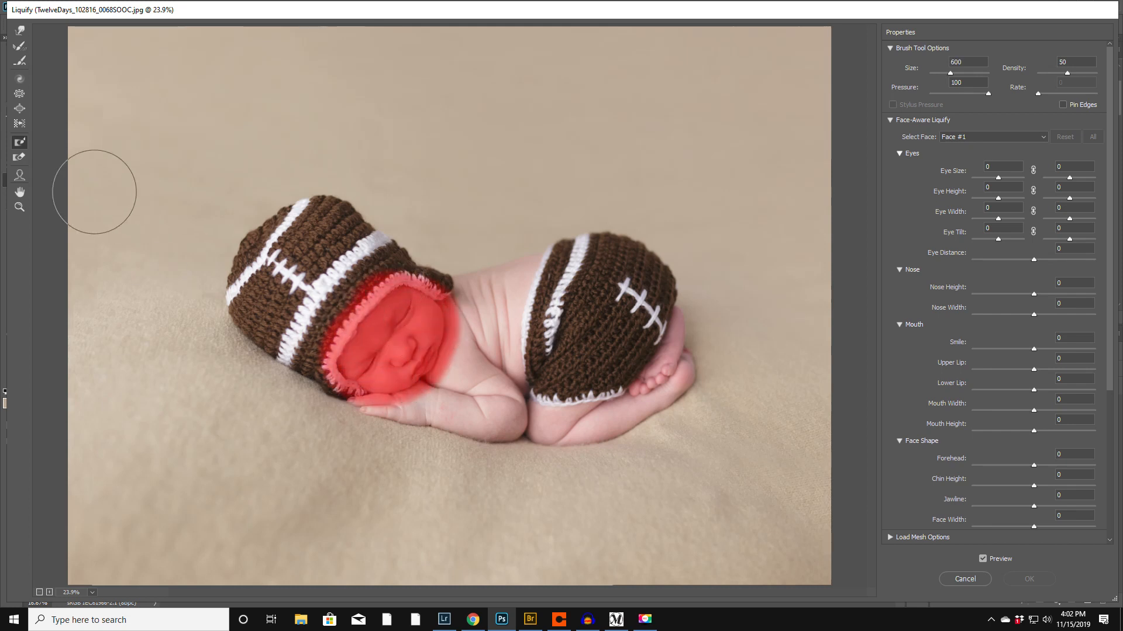
Step: Push the back and crown of the football hat inward with Forward Warp at a brush size of 1300
click(19, 30)
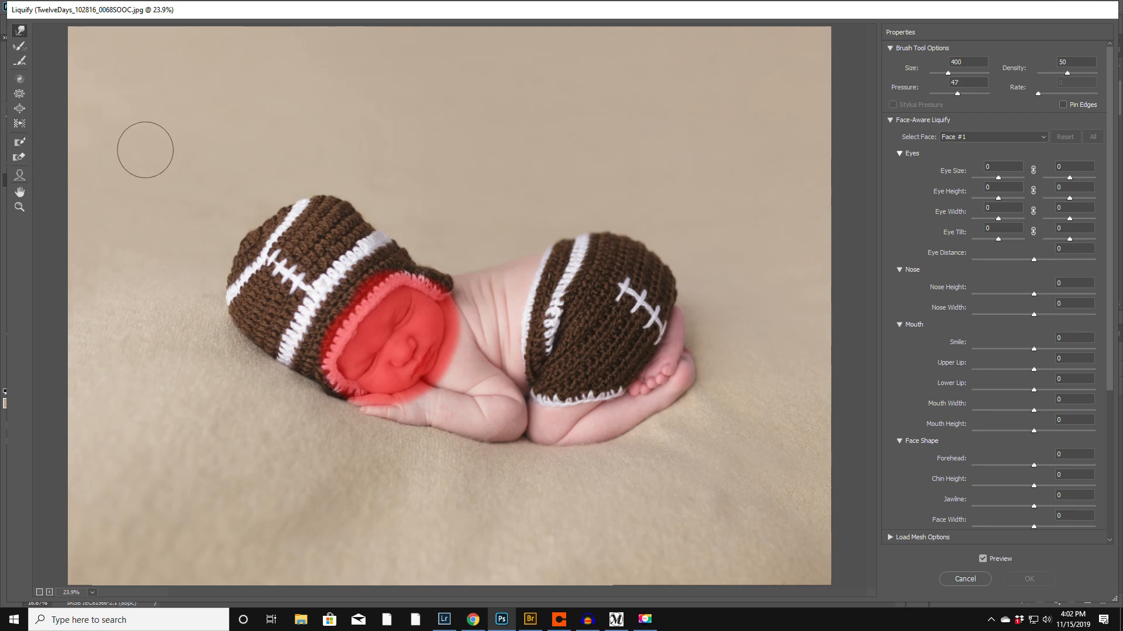
key(bracketright)
key(bracketright)
key(bracketright)
key(bracketright)
key(bracketright)
key(bracketright)
key(bracketright)
key(bracketright)
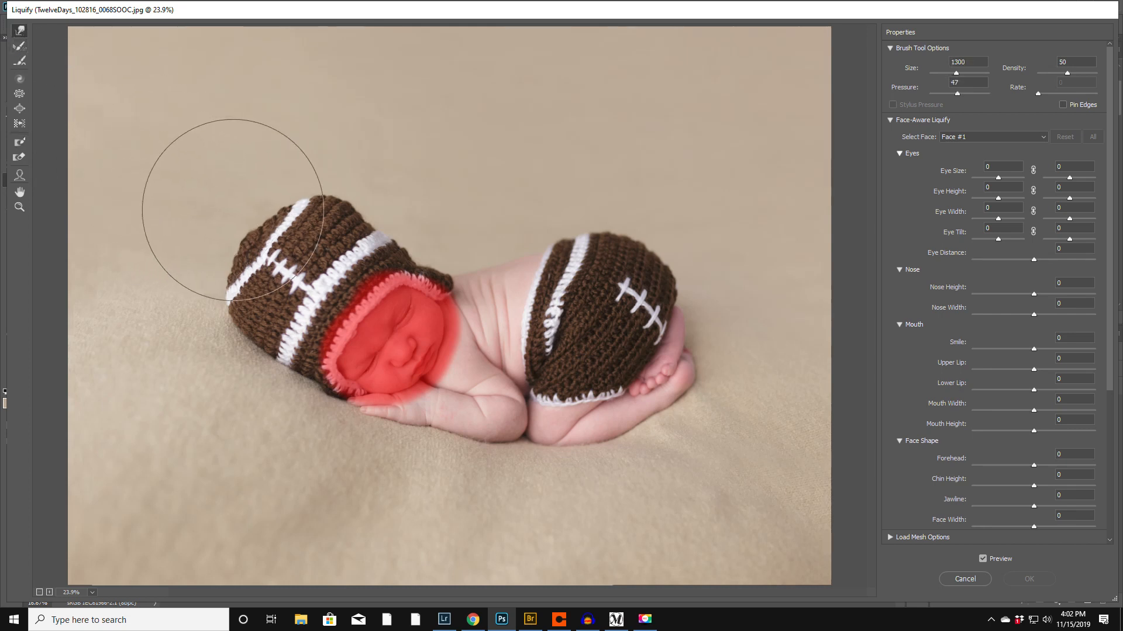
drag(235, 211, 245, 218)
mouse_move(215, 287)
mouse_down()
mouse_move(200, 299)
mouse_move(232, 325)
mouse_up()
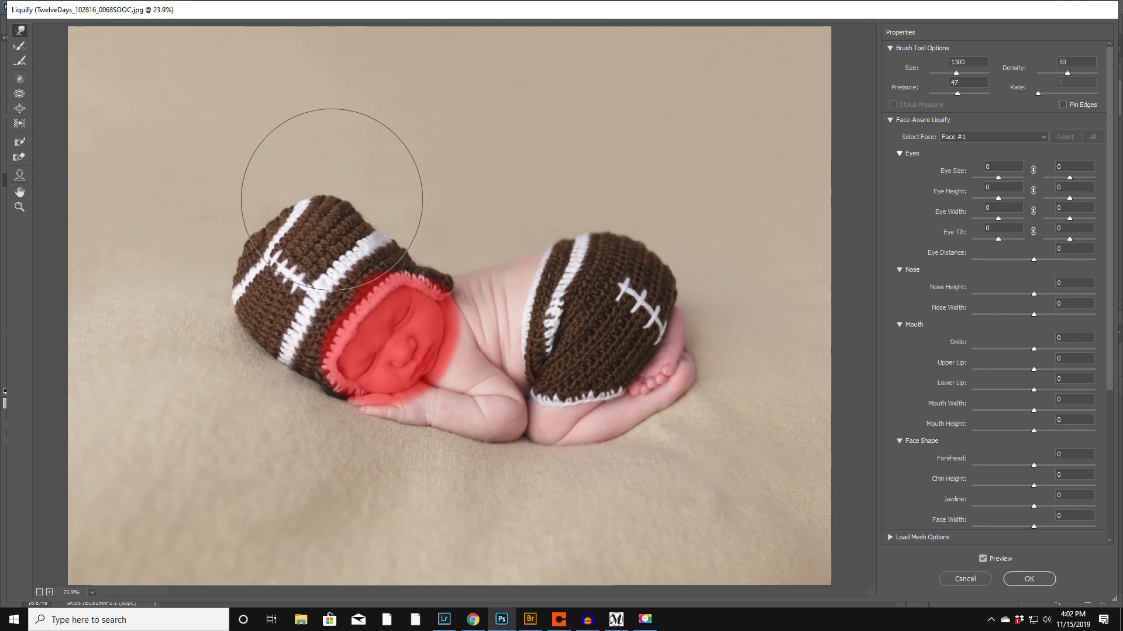
drag(336, 169, 334, 182)
key(bracketleft)
key(bracketleft)
key(bracketleft)
key(bracketleft)
key(bracketleft)
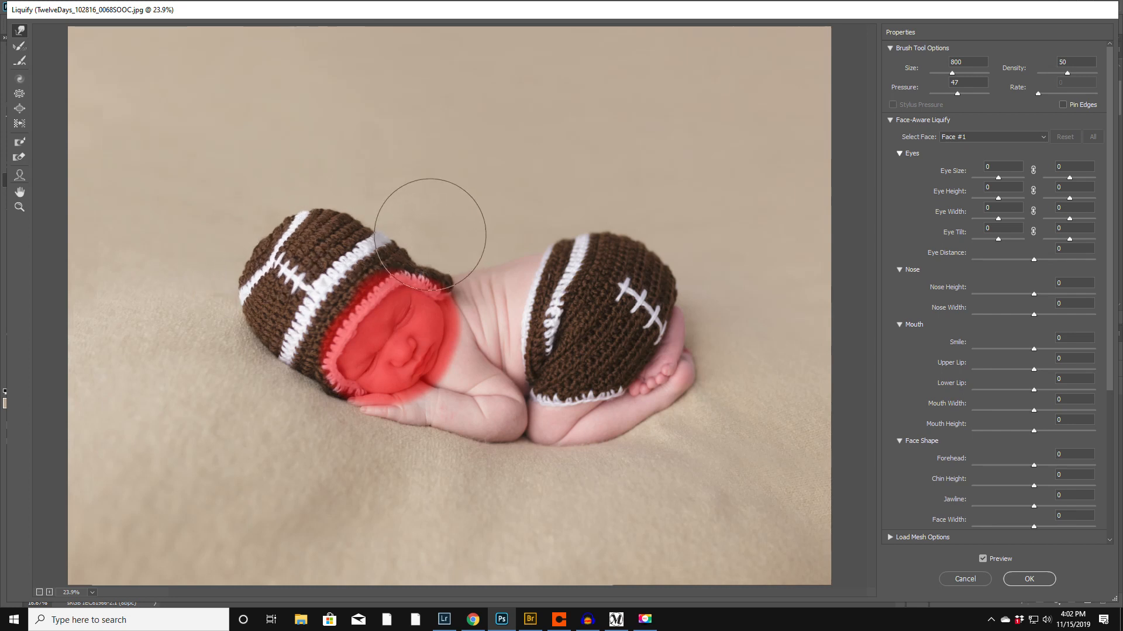
Step: Thaw the freeze mask over the baby's face with a brush size of 1000
key(bracketleft)
key(bracketleft)
key(bracketleft)
key(bracketleft)
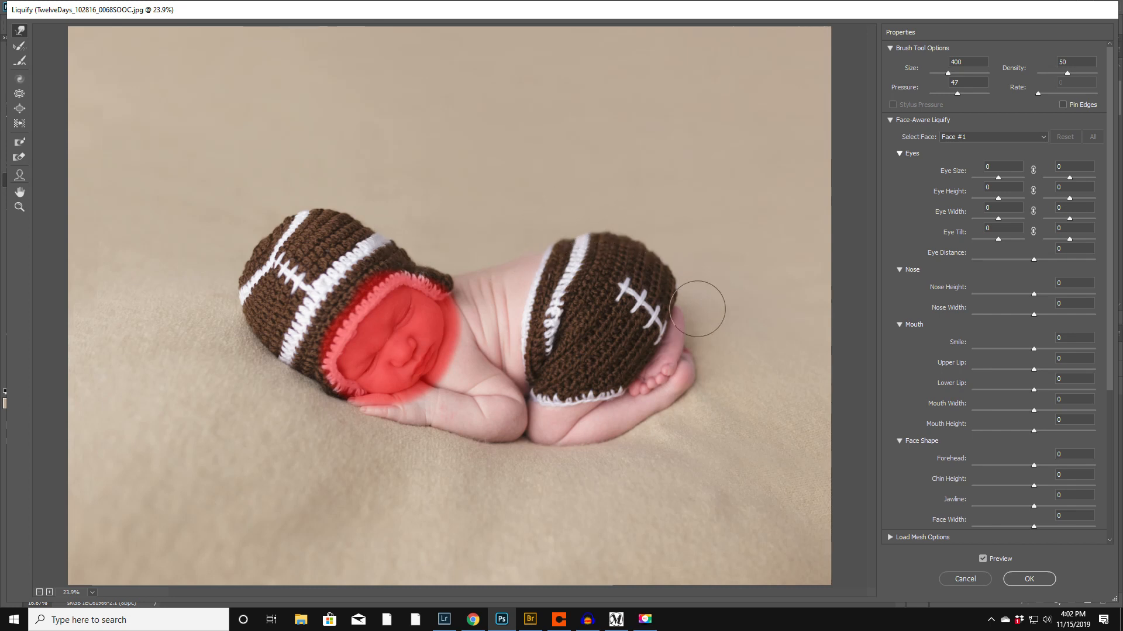
click(19, 158)
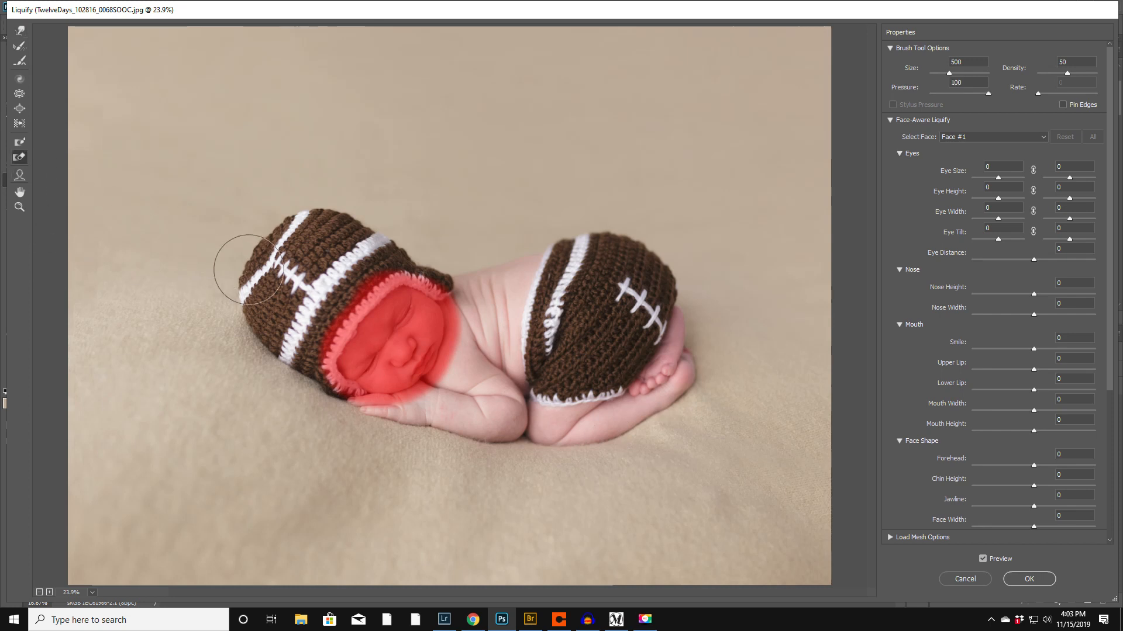
key(bracketright)
key(bracketright)
mouse_move(439, 311)
mouse_down()
mouse_move(397, 373)
mouse_move(394, 351)
mouse_move(364, 361)
mouse_move(333, 344)
mouse_up()
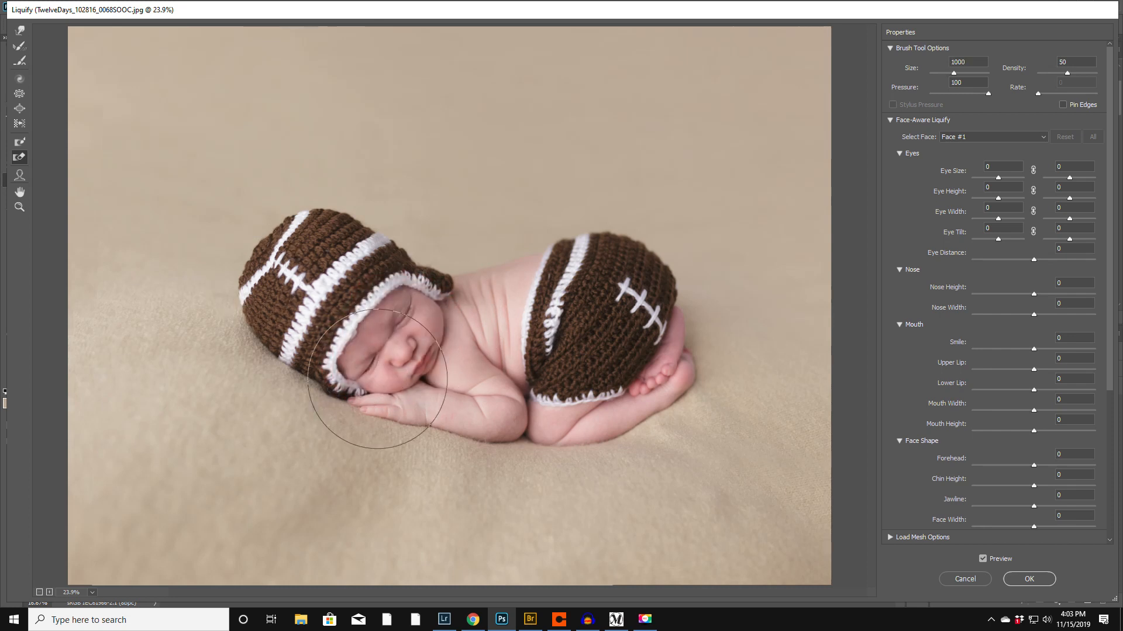
Step: Compare the reshaped hat with the original by turning the Liquify preview off and on
click(983, 559)
click(983, 559)
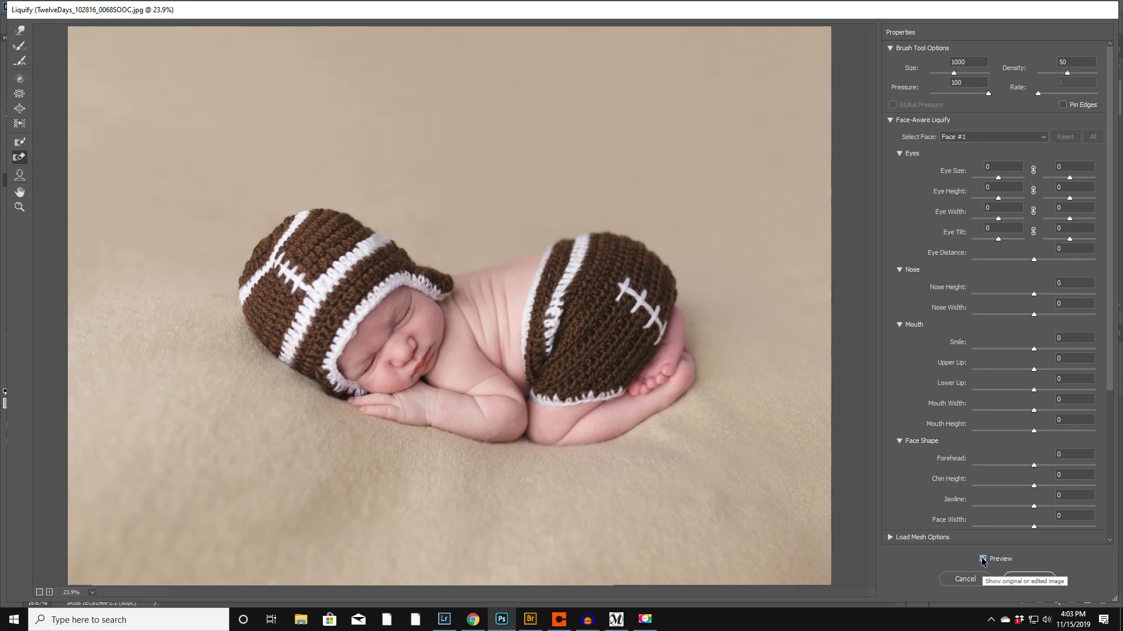
click(983, 559)
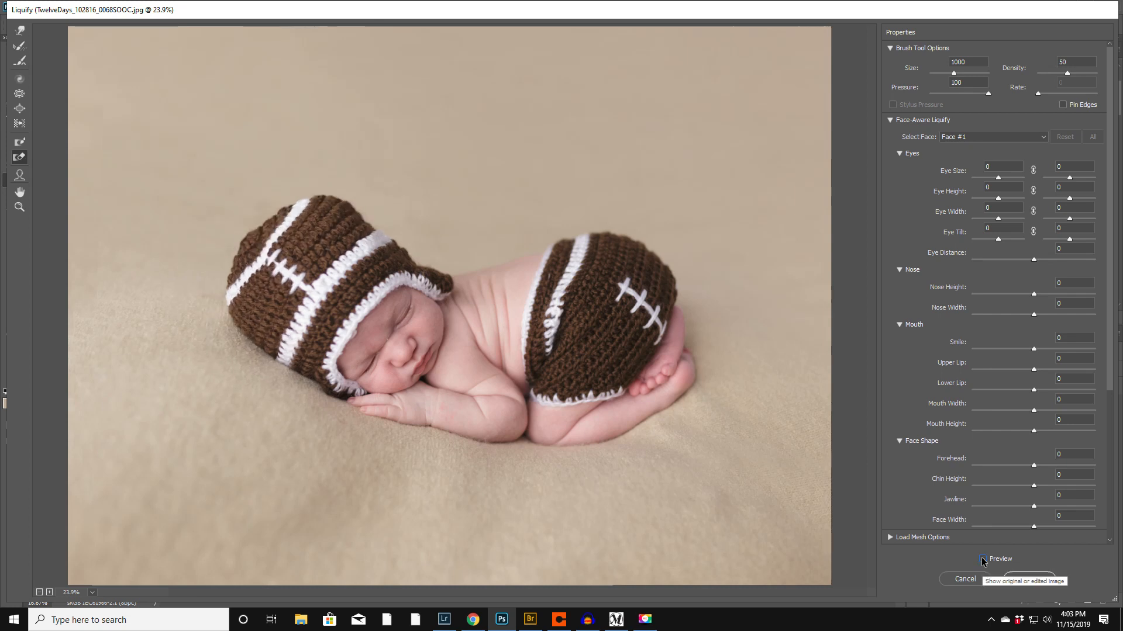
click(983, 559)
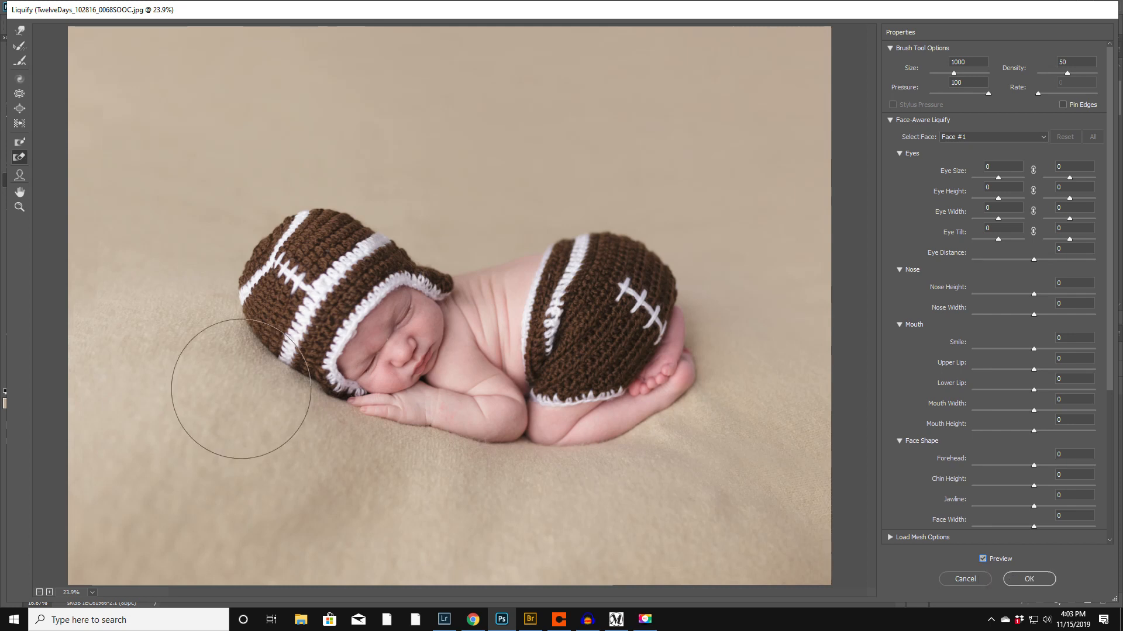
Step: Nudge the hat's white trim outward along the baby's forehead with Forward Warp at a brush size of 200
click(20, 207)
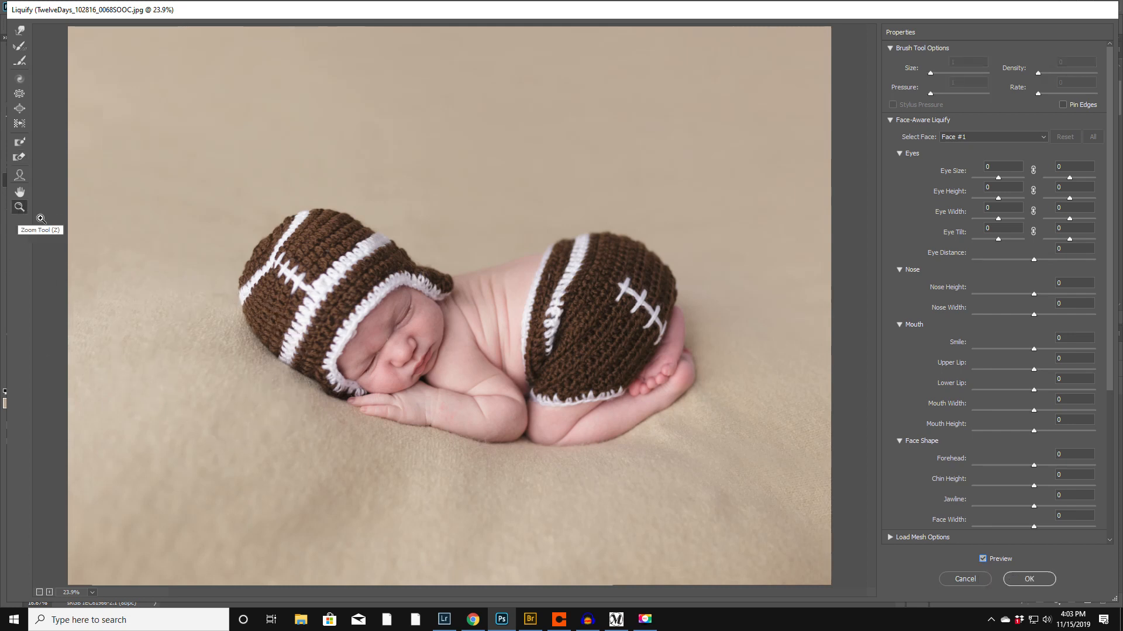
click(403, 351)
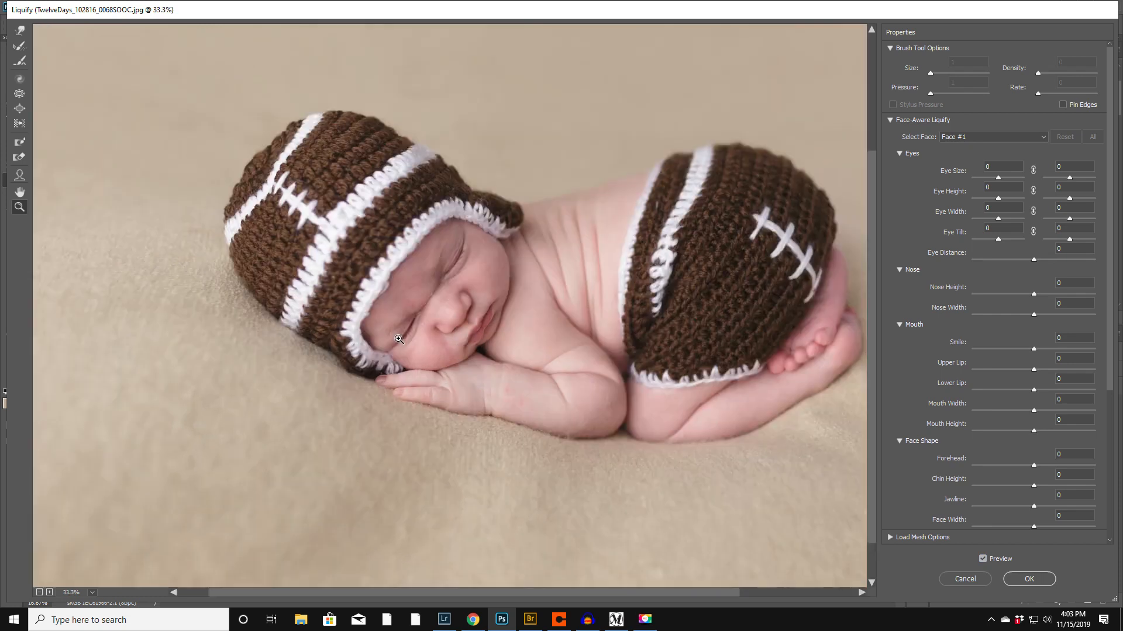
click(473, 300)
scroll(295, 314, up, 1)
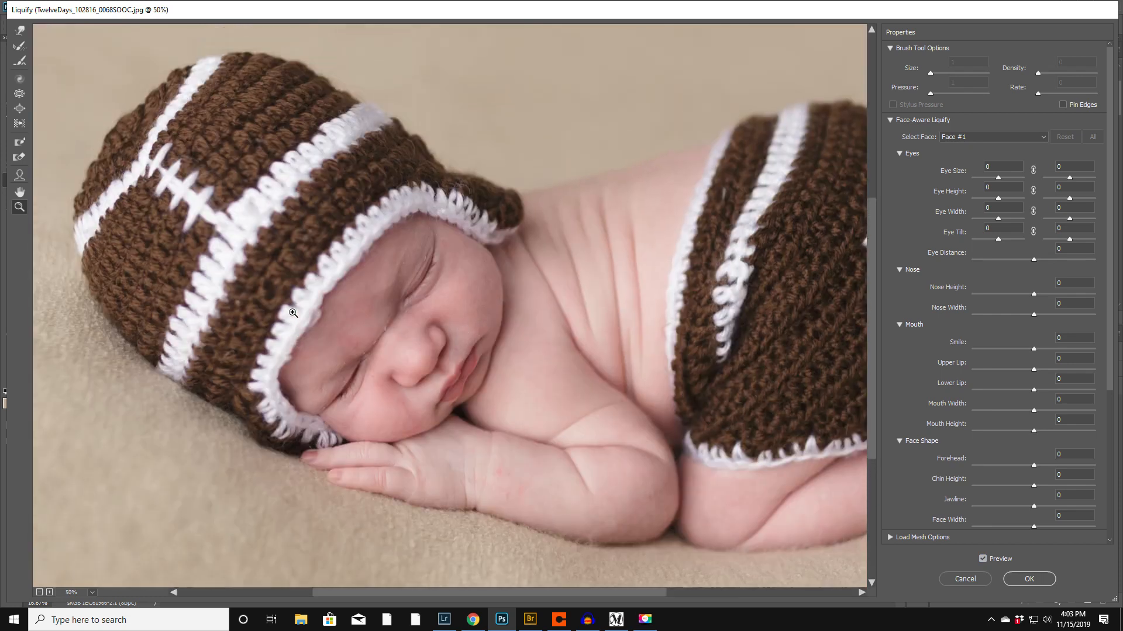
click(19, 31)
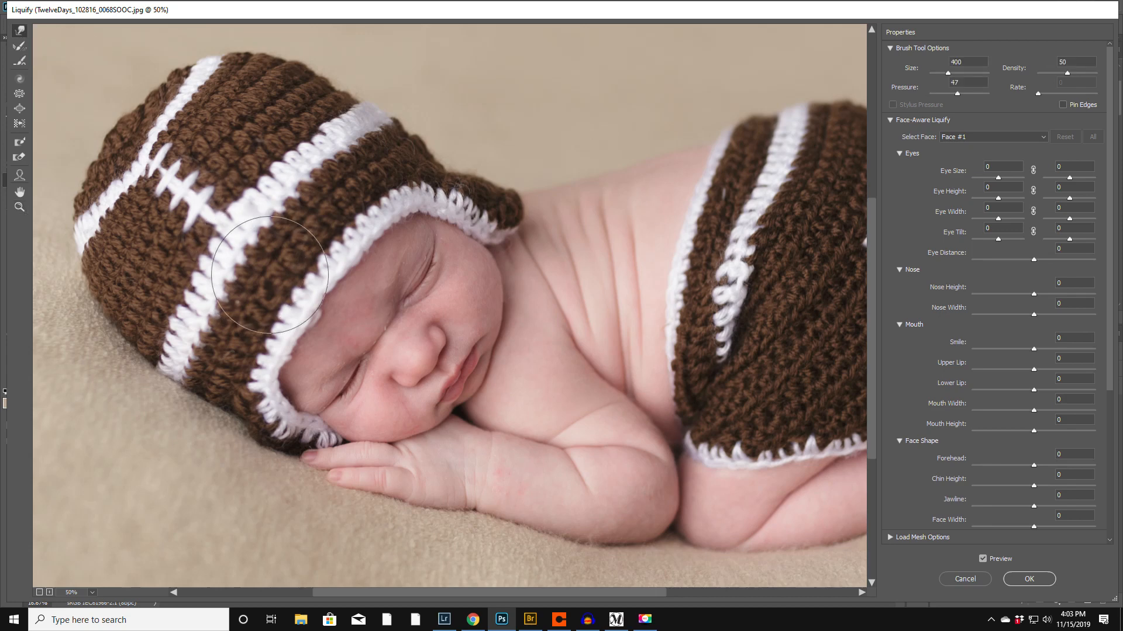
key(bracketleft)
key(bracketleft)
mouse_move(323, 319)
mouse_down()
mouse_move(304, 308)
mouse_move(300, 337)
mouse_move(291, 332)
mouse_move(310, 322)
mouse_up()
drag(296, 363, 282, 356)
Step: Paint a freeze mask across both of the baby's eyes with a brush size of 175
click(19, 142)
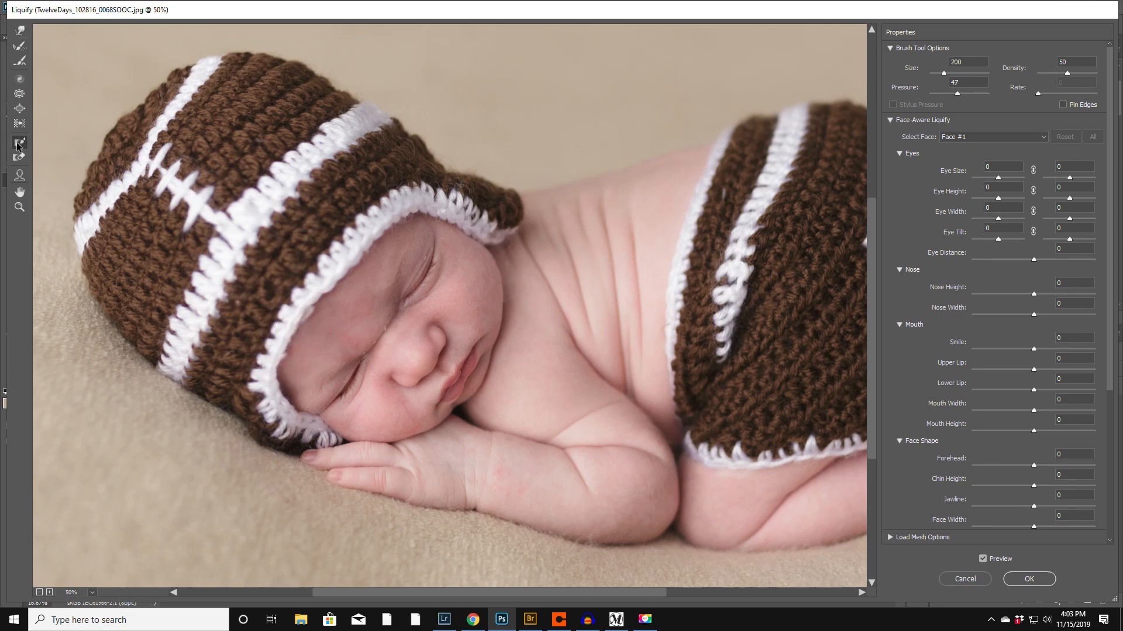
key(bracketleft)
key(bracketleft)
key(bracketleft)
key(bracketleft)
key(bracketleft)
mouse_move(433, 252)
mouse_down()
mouse_move(411, 290)
mouse_move(418, 265)
mouse_move(402, 282)
mouse_move(329, 402)
mouse_up()
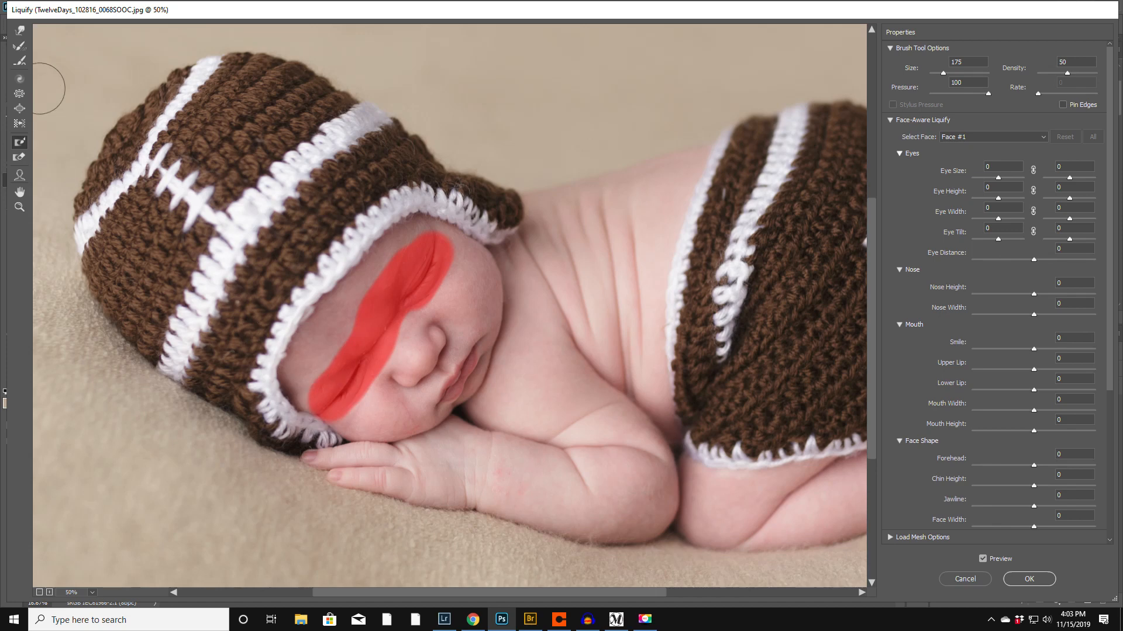
Step: Even out the hat's white trim above the forehead with Forward Warp at size 200, and thaw the mask over the eyes
click(19, 31)
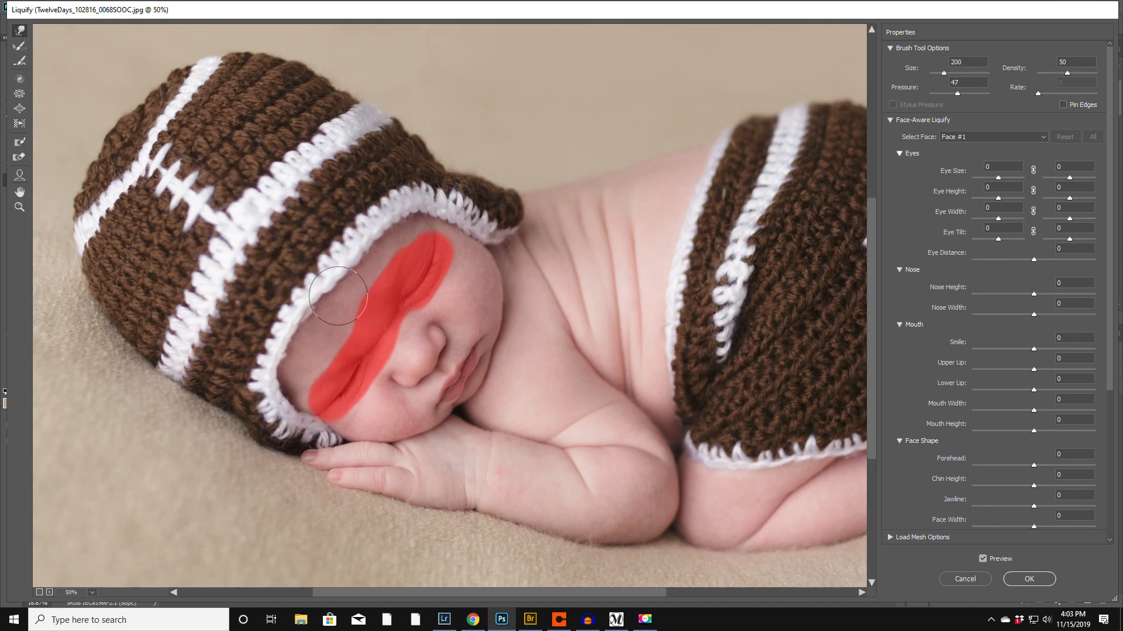
mouse_move(331, 307)
mouse_down()
mouse_move(324, 298)
mouse_move(371, 254)
mouse_move(361, 244)
mouse_up()
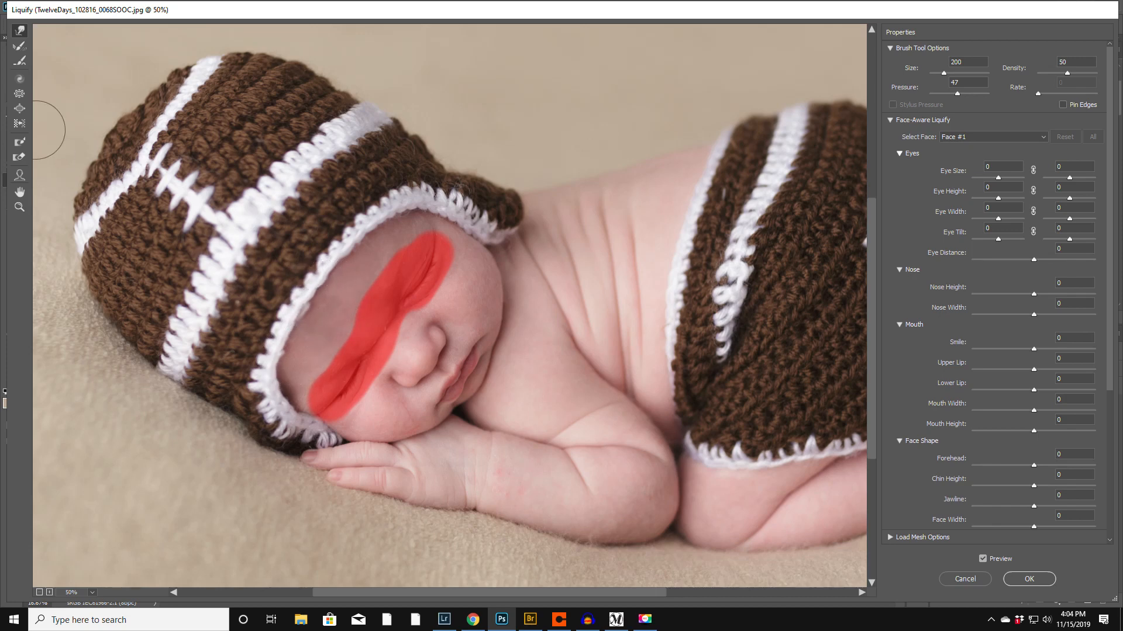
click(19, 156)
drag(412, 240, 370, 304)
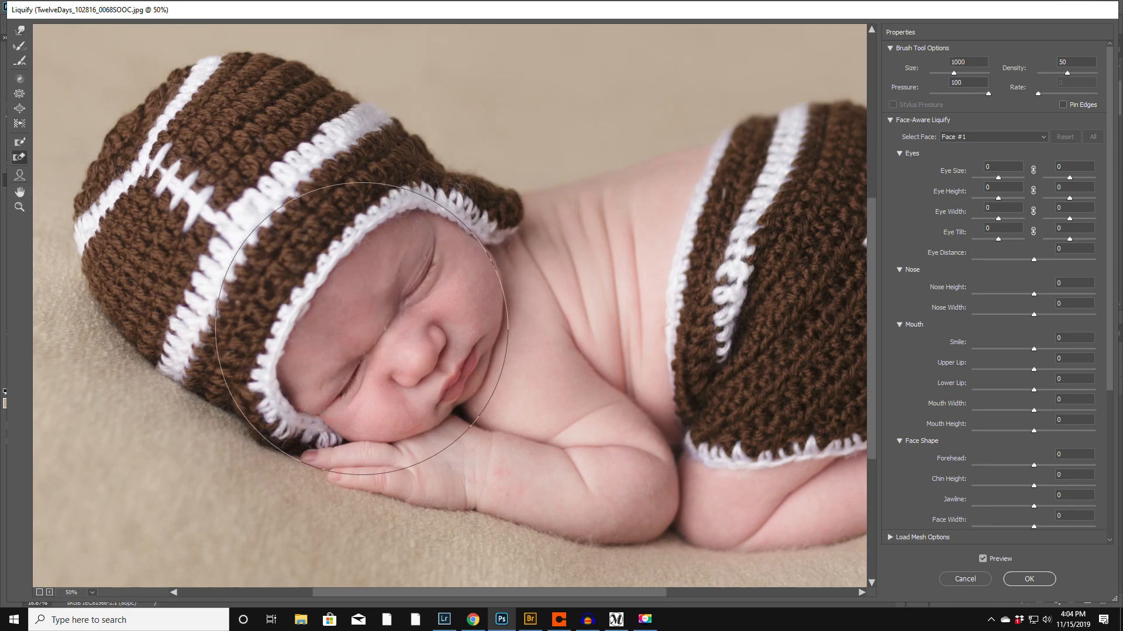
Step: Compare the photo with the Liquify preview off and on, and apply the Liquify edits
click(981, 558)
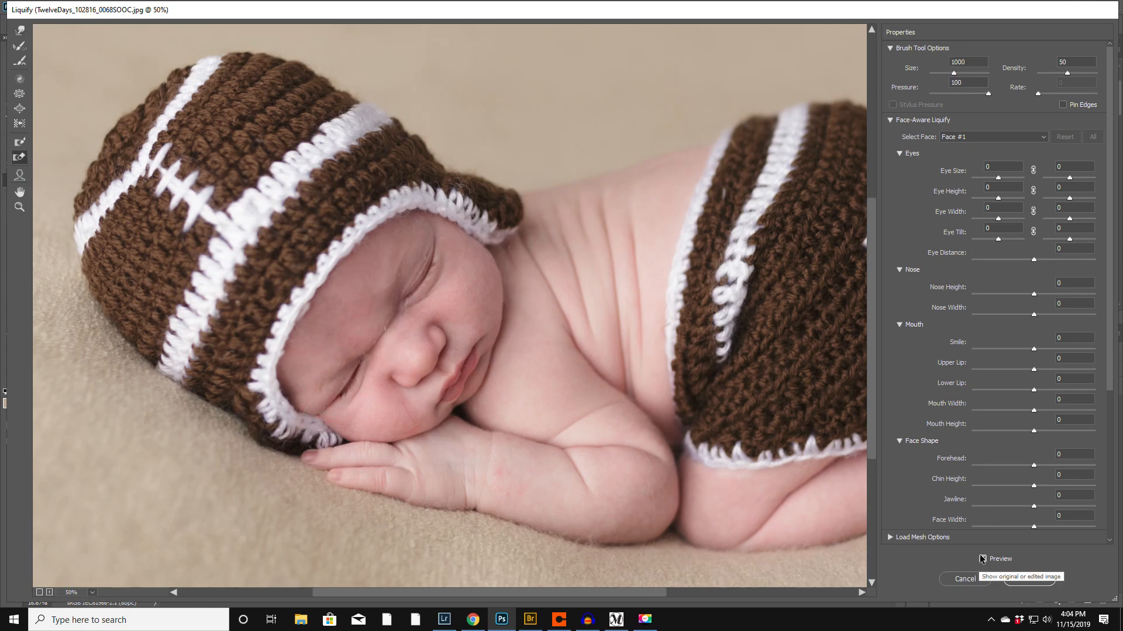
click(983, 559)
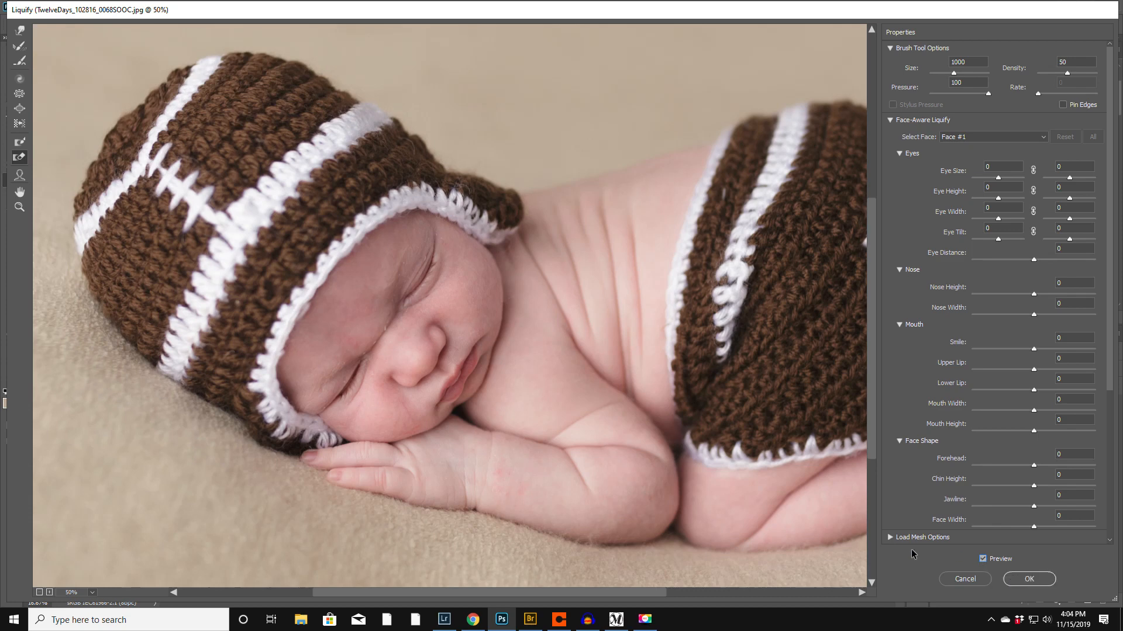
click(19, 208)
alt+click(675, 326)
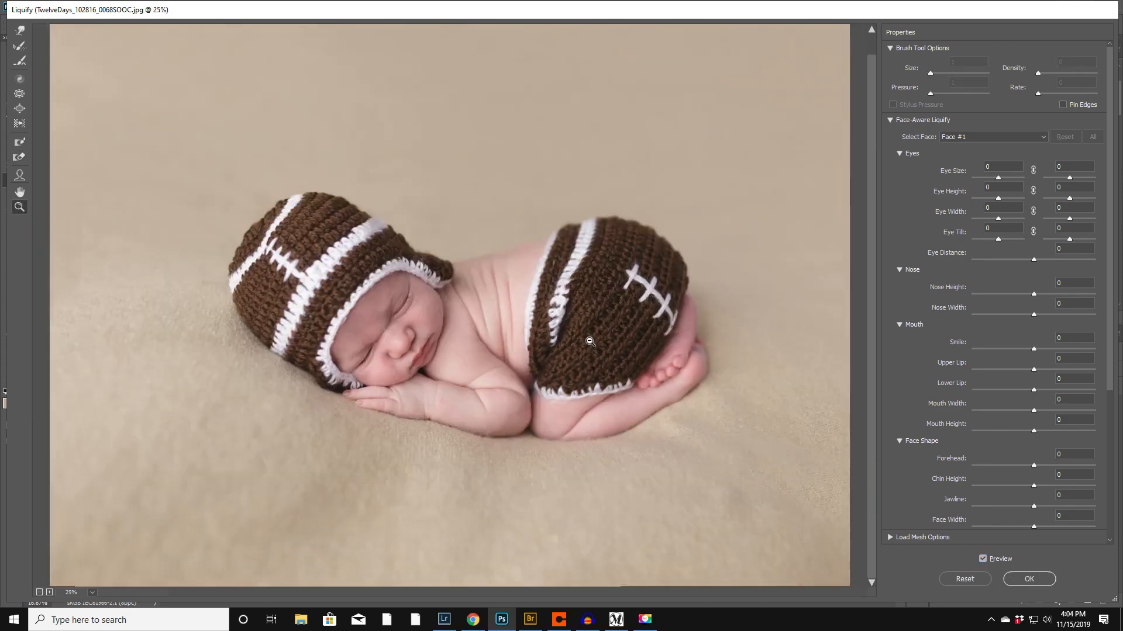
click(514, 339)
click(1043, 579)
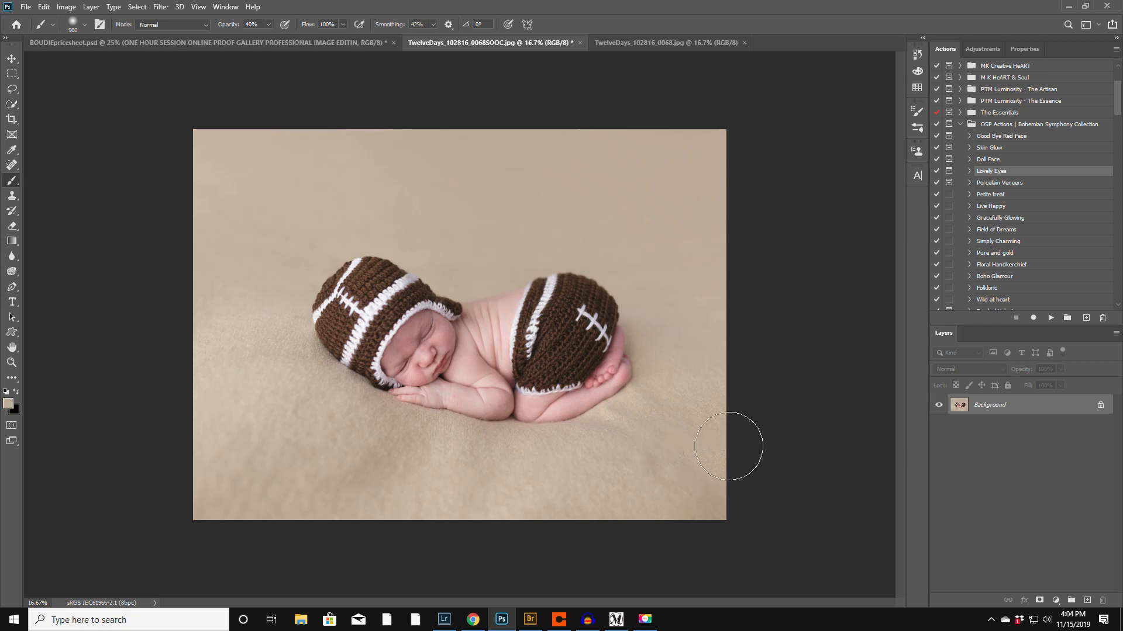
Step: Duplicate the Background layer and dodge the blanket beside the baby's feet with Midtones range, 40% exposure and a brush size of 400
key(ctrl+j)
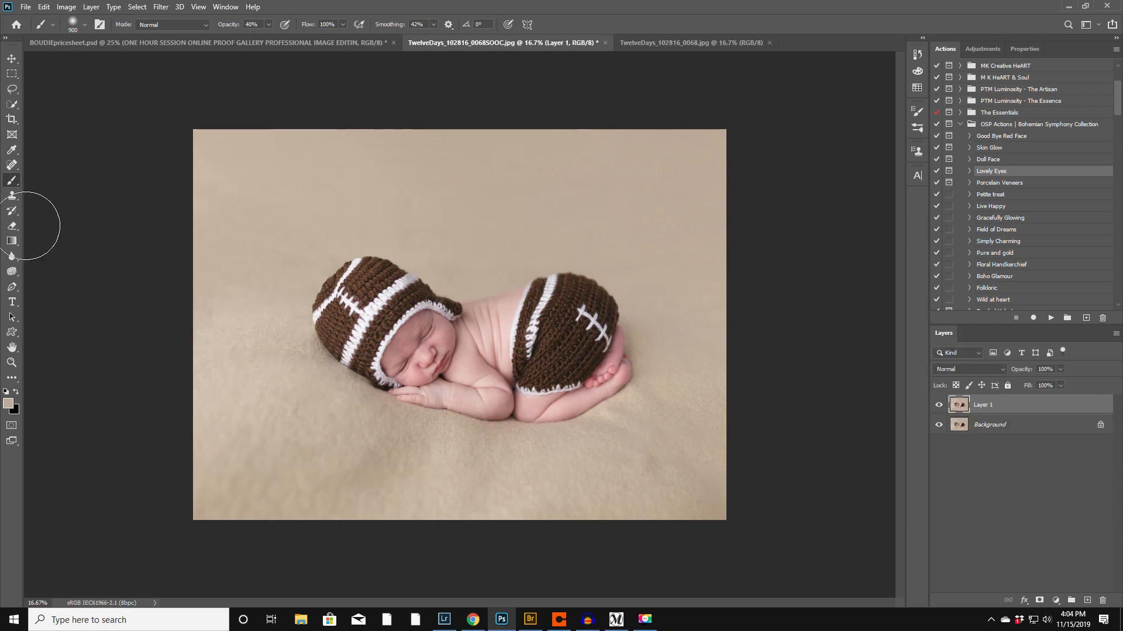
click(12, 257)
click(12, 275)
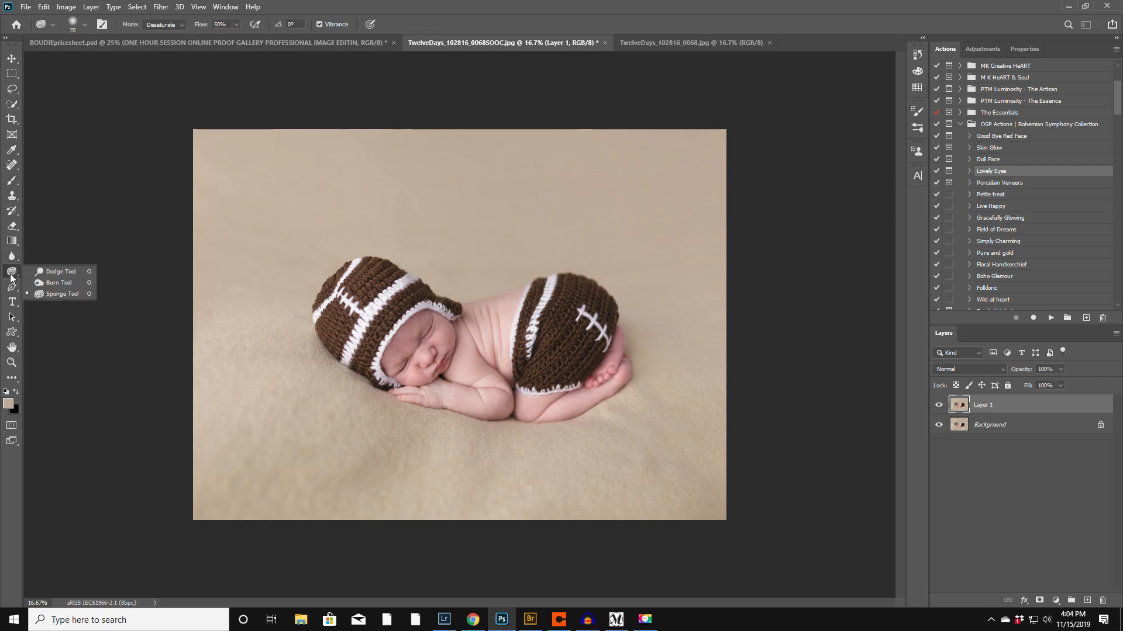
click(61, 272)
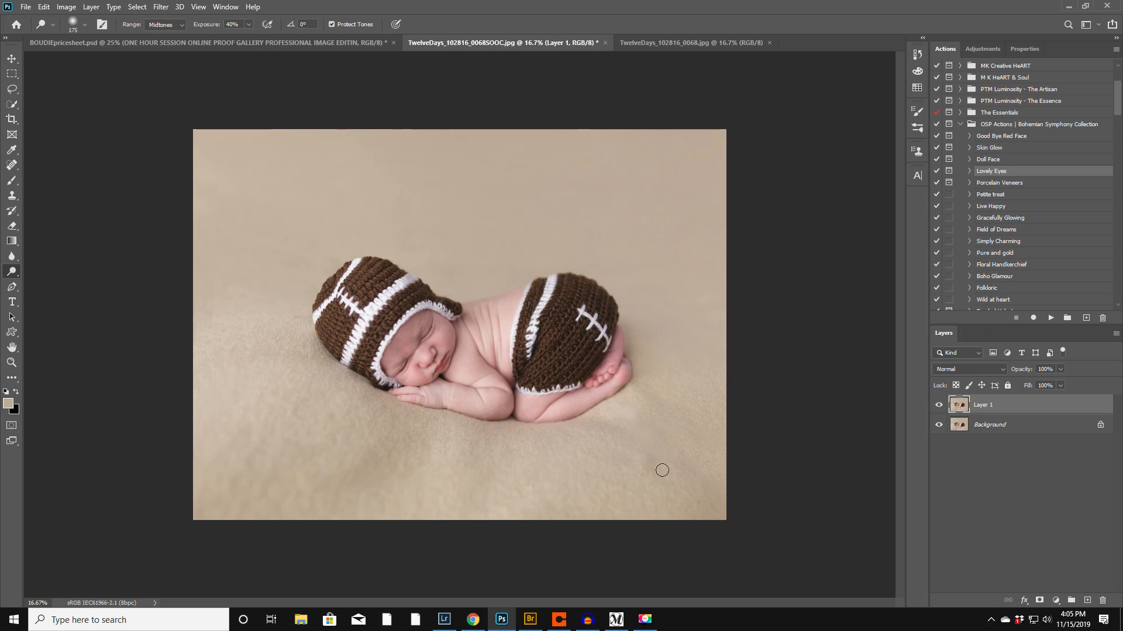
key(bracketright)
key(bracketright)
key(bracketright)
mouse_move(627, 401)
mouse_down()
mouse_move(652, 398)
mouse_move(659, 412)
mouse_move(596, 423)
mouse_up()
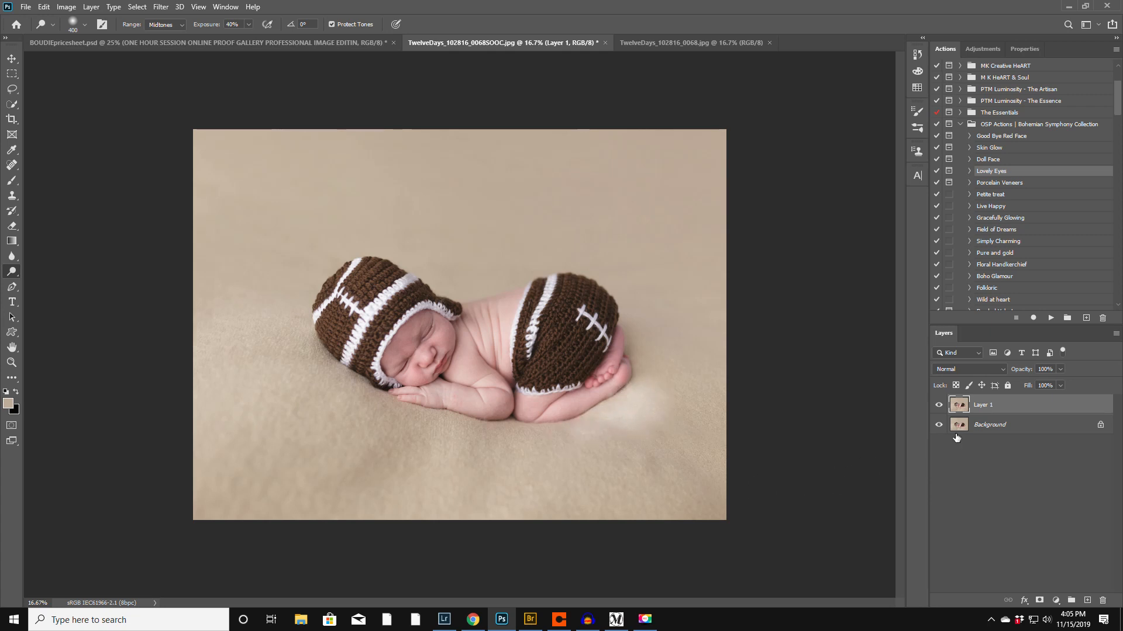
Step: Set the dodged layer's opacity to 25% and merge it into the Background
drag(1022, 370, 1000, 371)
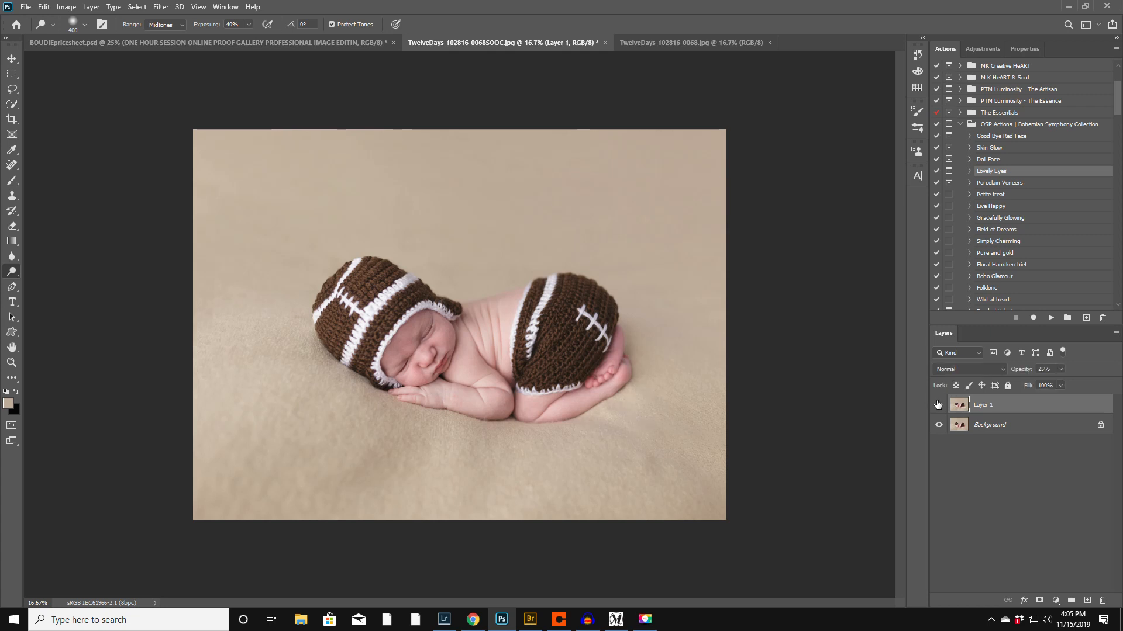
key(ctrl+e)
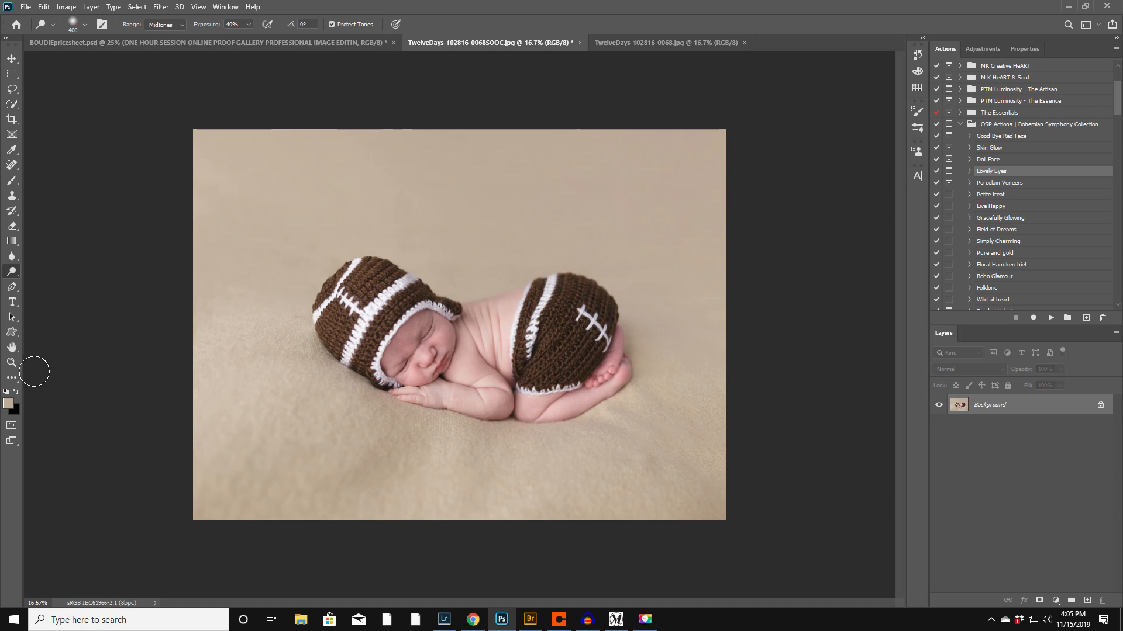
Step: Examine the blanket below and beside the baby's feet up close for uneven tones and texture
click(11, 363)
click(670, 420)
click(670, 420)
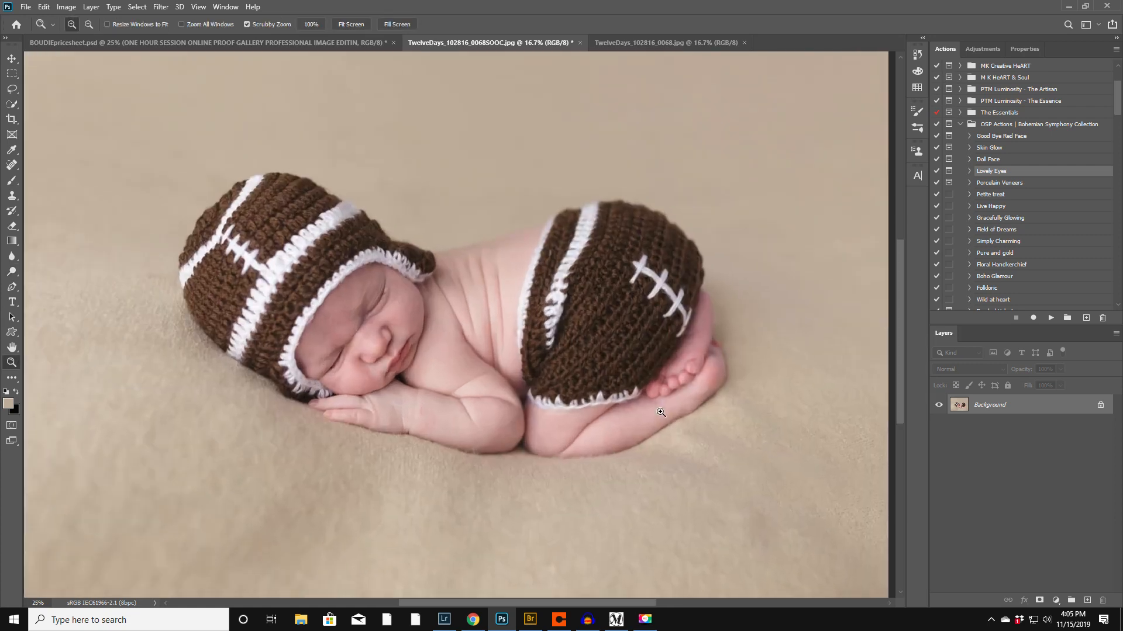
click(802, 472)
scroll(771, 467, down, 2)
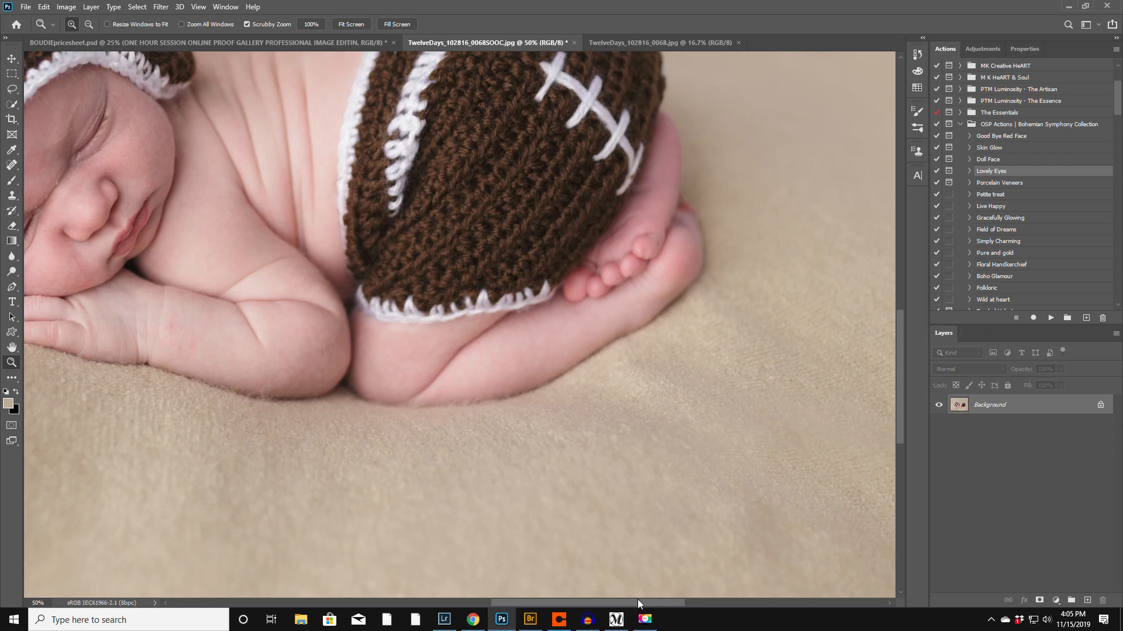
drag(637, 598, 660, 601)
scroll(651, 513, down, 1)
scroll(651, 513, down, 1)
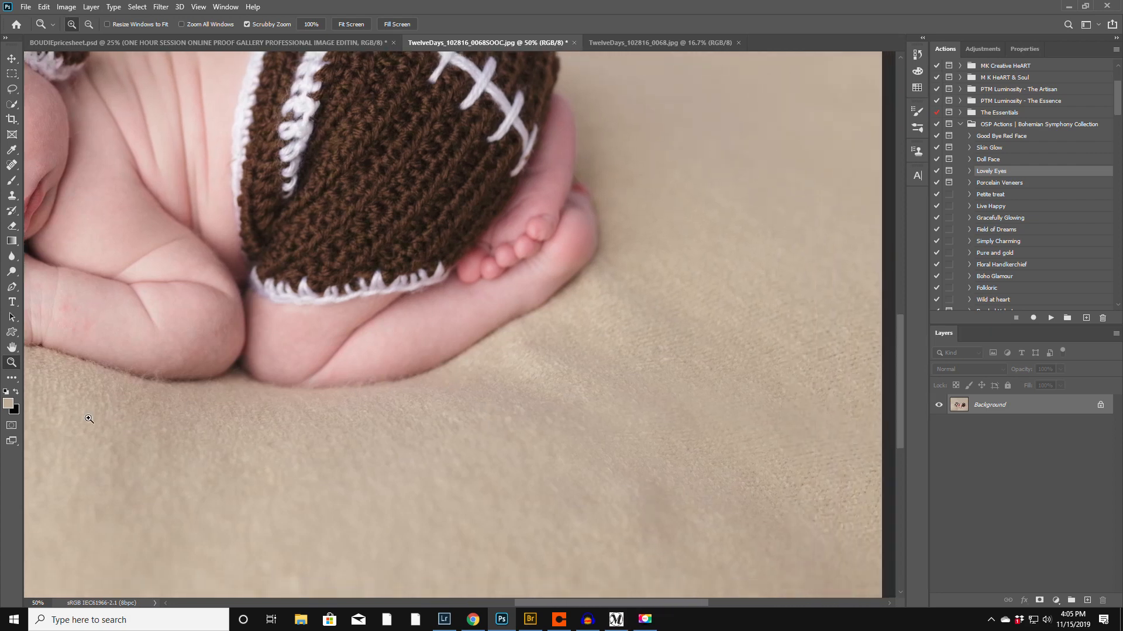
Step: View the whole photo and compare it with the finished version in TwelveDays_102816_0068.jpg
alt+click(290, 377)
alt+click(303, 391)
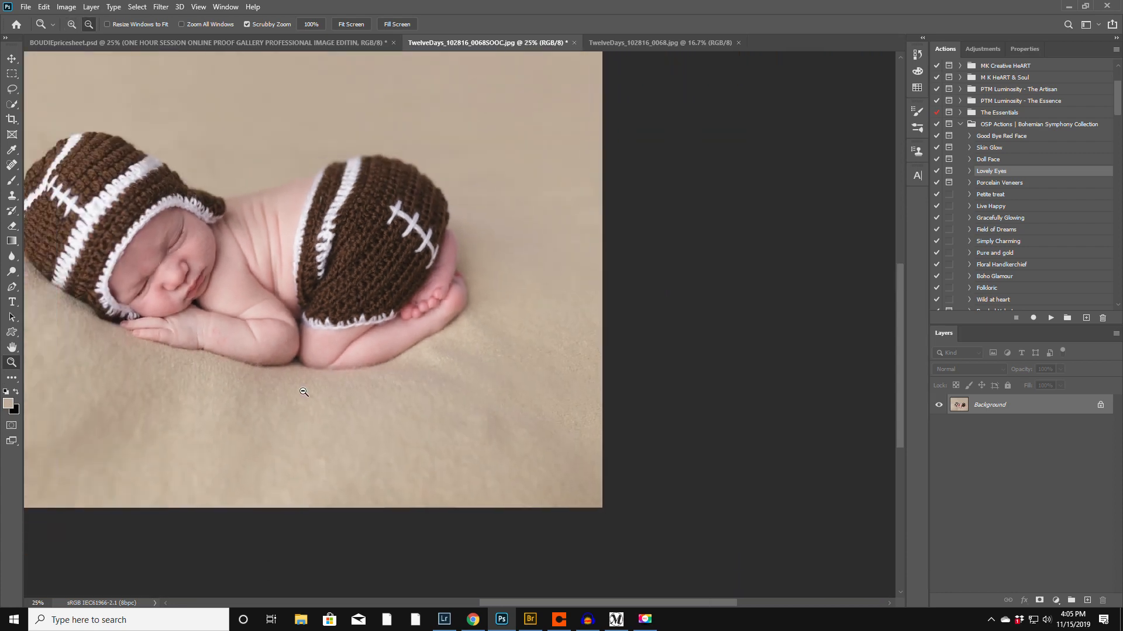
alt+click(335, 385)
alt+click(430, 232)
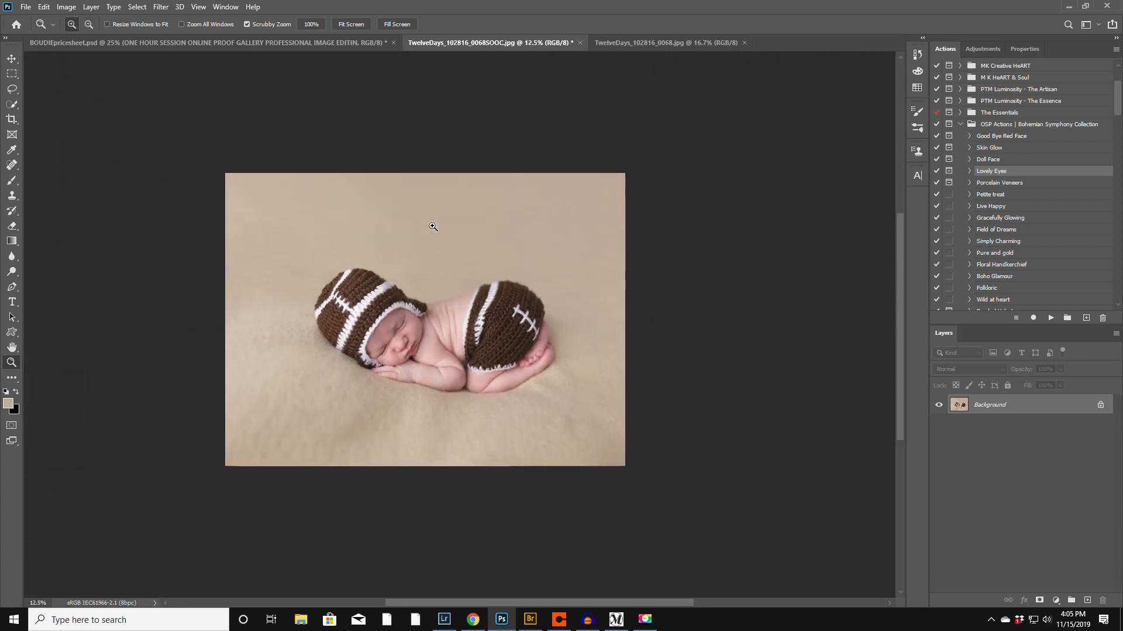
click(656, 43)
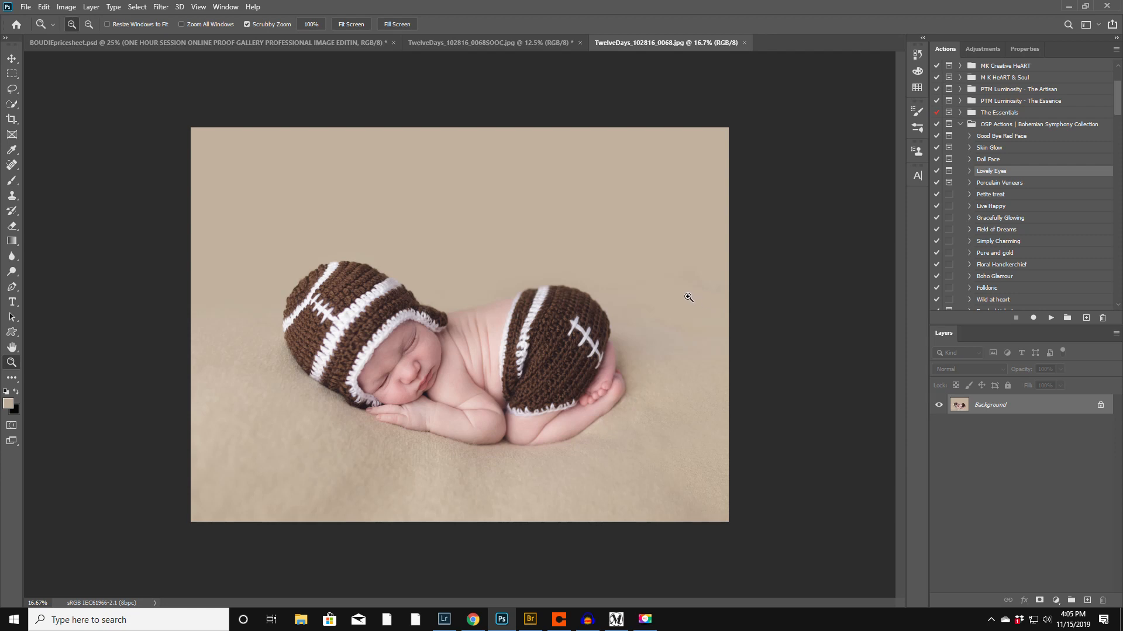
click(496, 43)
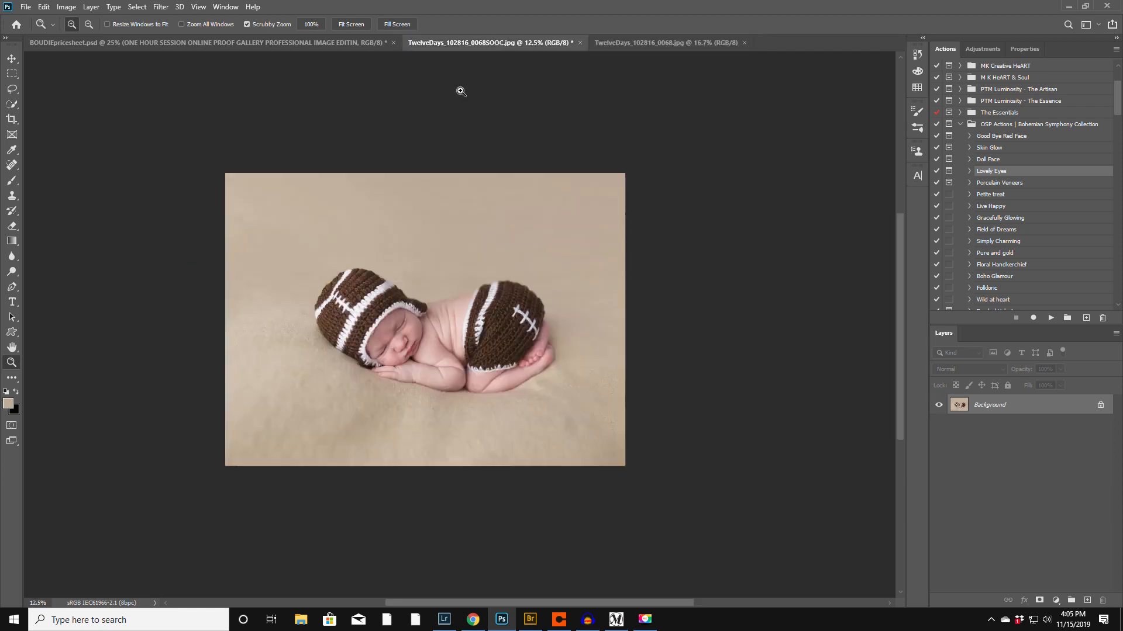
Step: Smooth the blanket creases below and beside the baby's feet with the Clone Stamp at 35% opacity and brush size 300, resampling nearby blanket
click(568, 375)
click(713, 444)
click(766, 456)
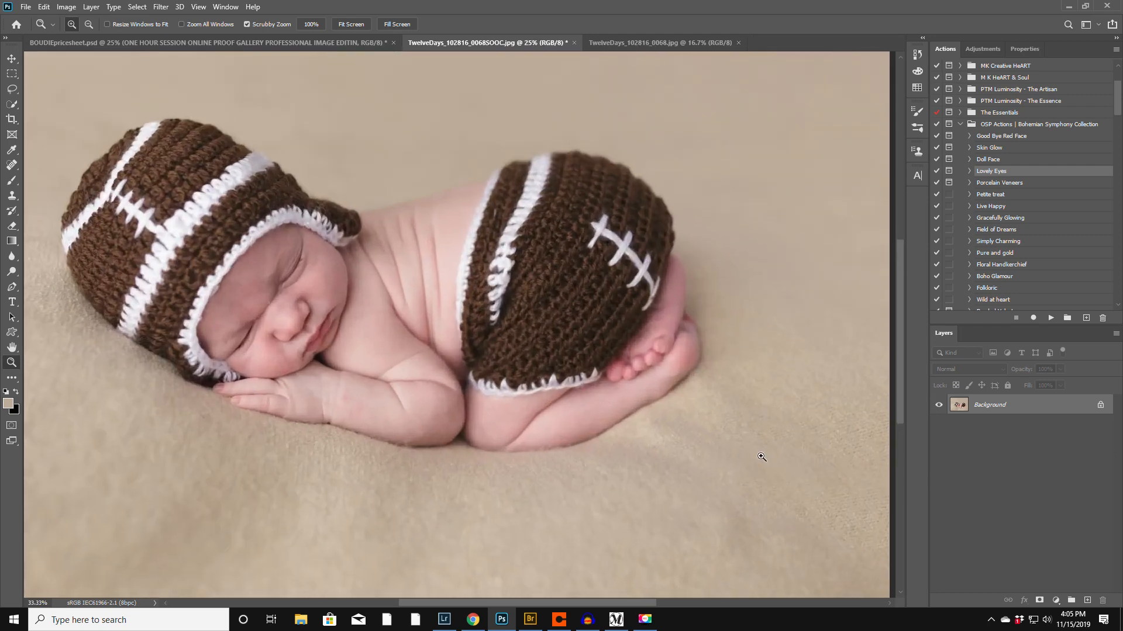
click(13, 198)
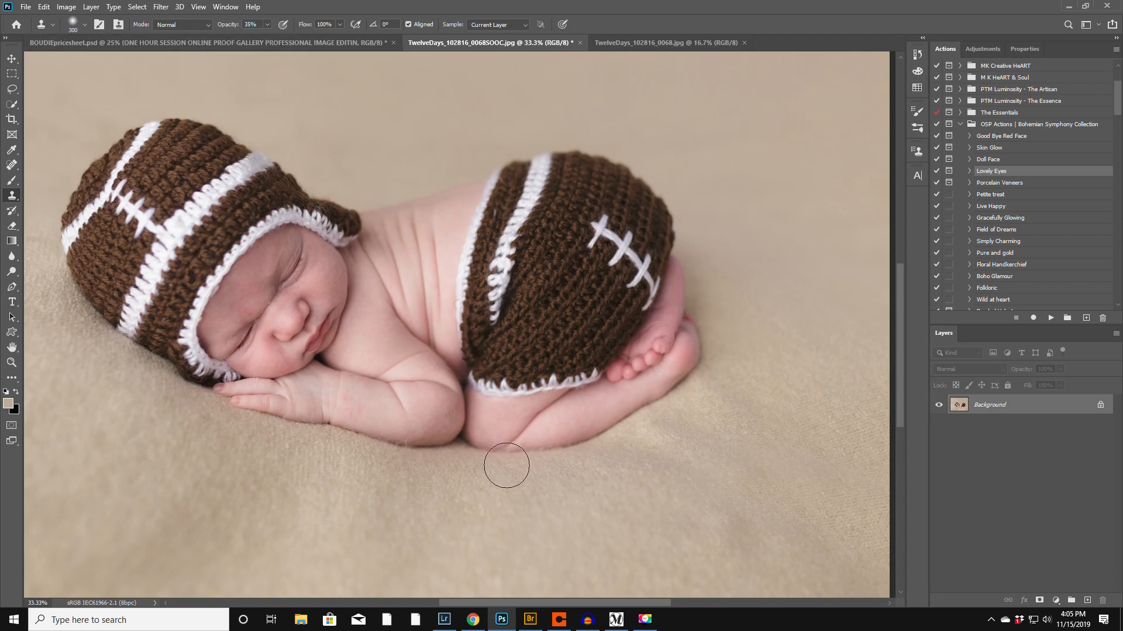
alt+click(659, 493)
mouse_move(641, 462)
mouse_down()
mouse_move(614, 464)
mouse_move(712, 401)
mouse_move(718, 428)
mouse_move(740, 428)
mouse_move(692, 462)
mouse_move(697, 449)
mouse_move(677, 460)
mouse_up()
alt+click(765, 377)
mouse_move(724, 388)
mouse_down()
mouse_move(728, 402)
mouse_move(754, 405)
mouse_move(692, 414)
mouse_move(660, 445)
mouse_up()
alt+click(688, 544)
mouse_move(734, 529)
mouse_down()
mouse_move(742, 541)
mouse_move(732, 526)
mouse_move(764, 501)
mouse_up()
Step: Check the cloned blanket in the full photo and compare it again with TwelveDays_102816_0068.jpg
click(11, 363)
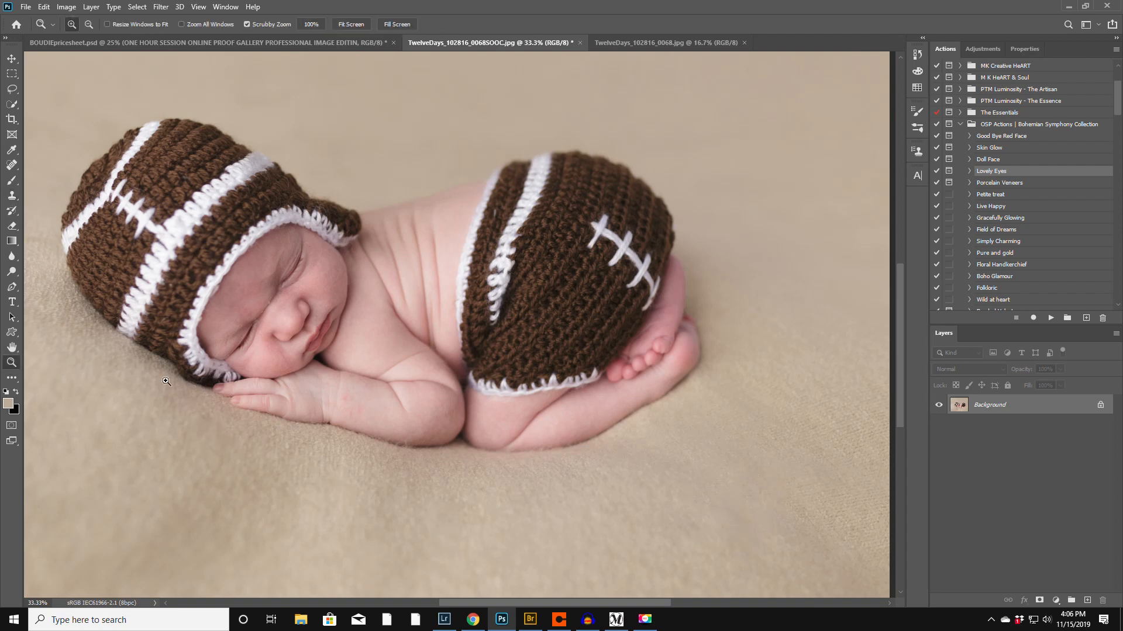
alt+click(295, 389)
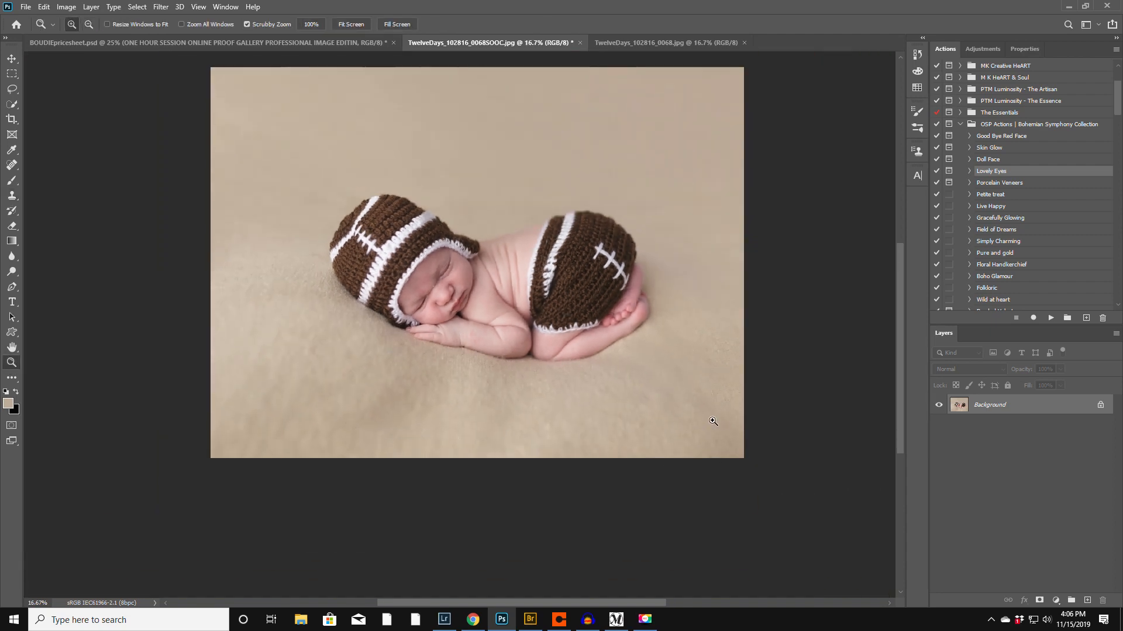
scroll(690, 370, up, 3)
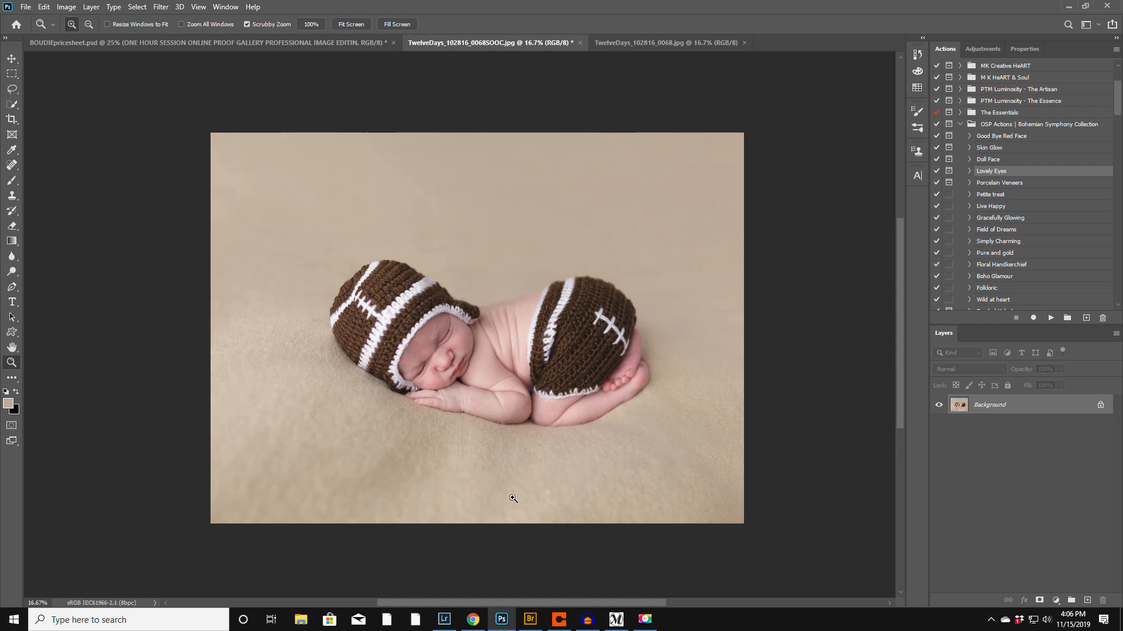
click(675, 43)
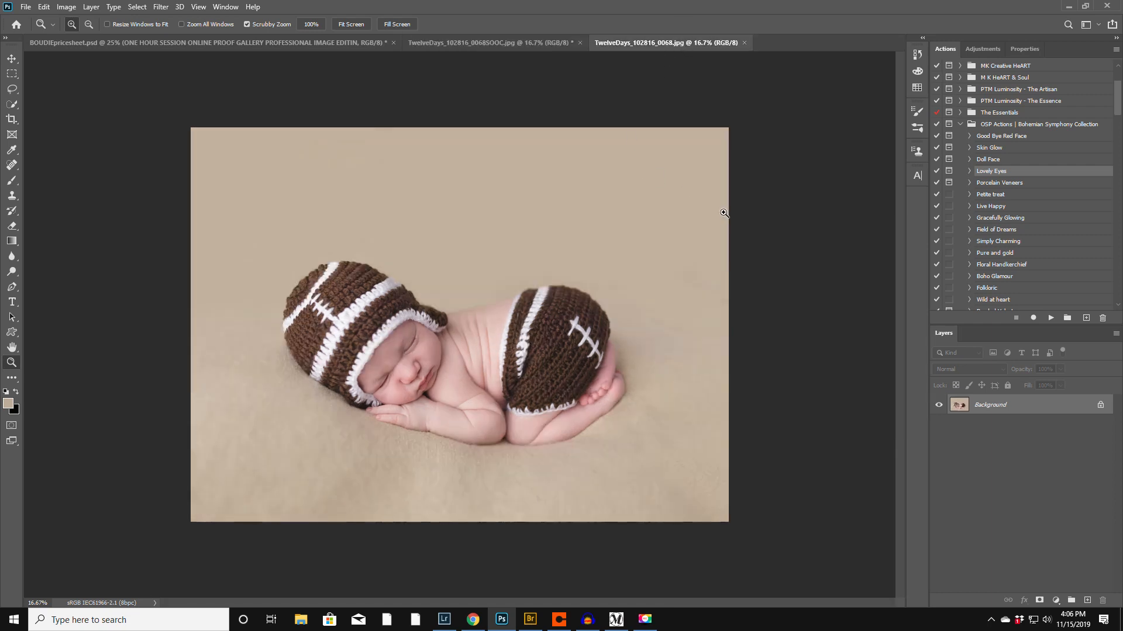